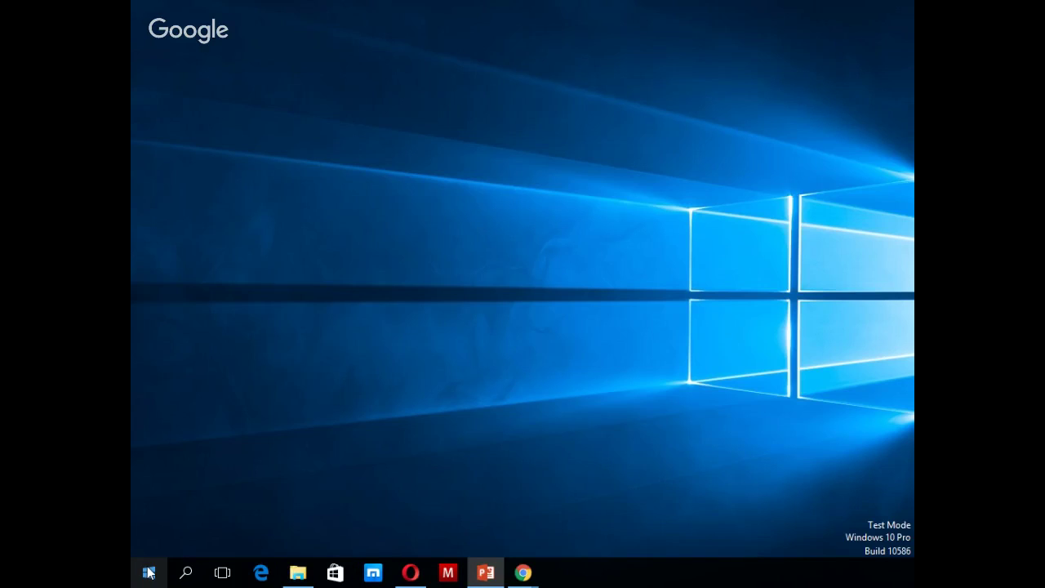
{"action": "left_click", "coordinate": [149, 573]}
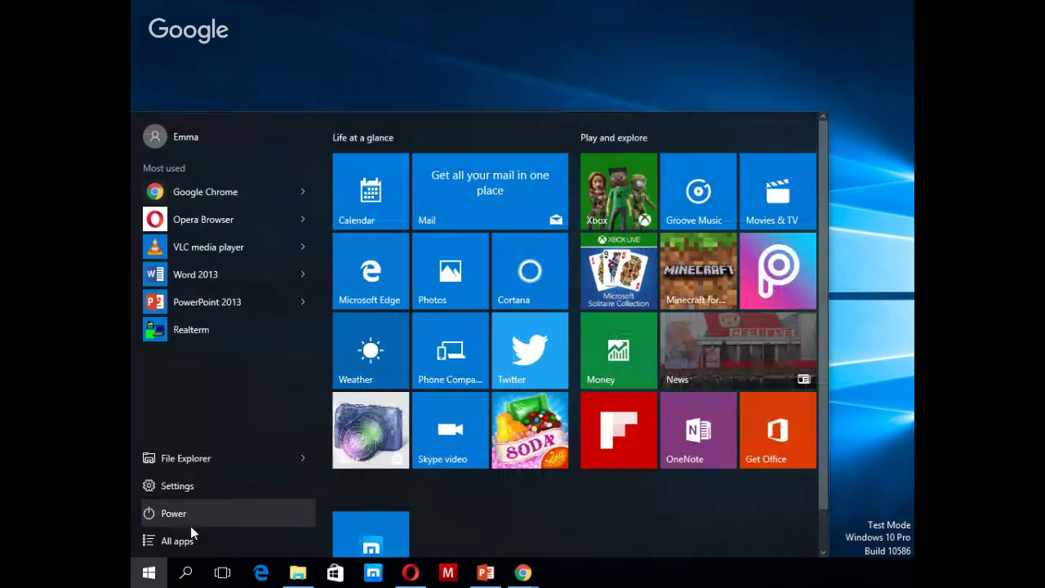
{"action": "left_click", "coordinate": [178, 541]}
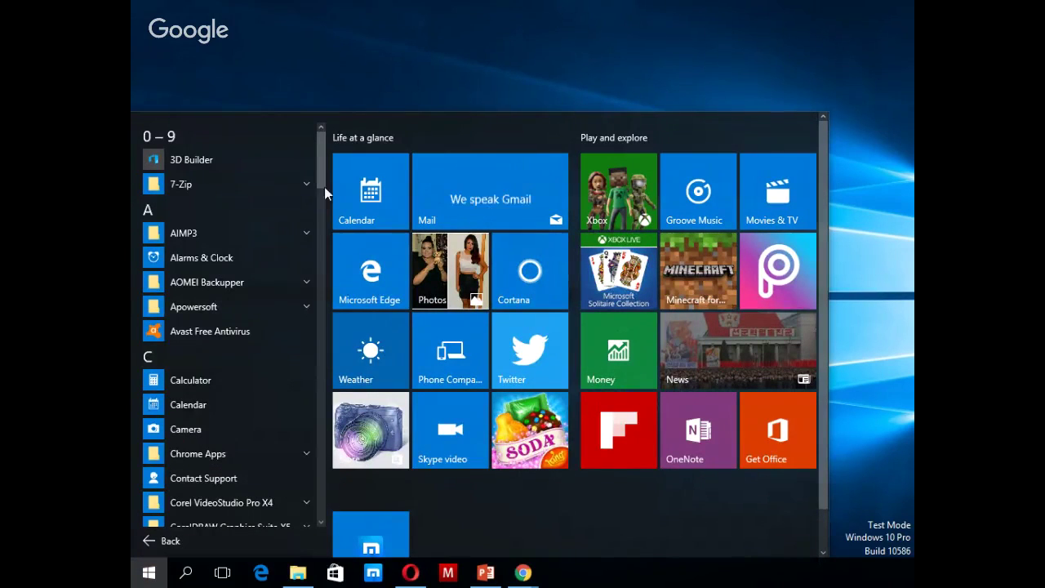
{"action": "key", "text": "super+s"}
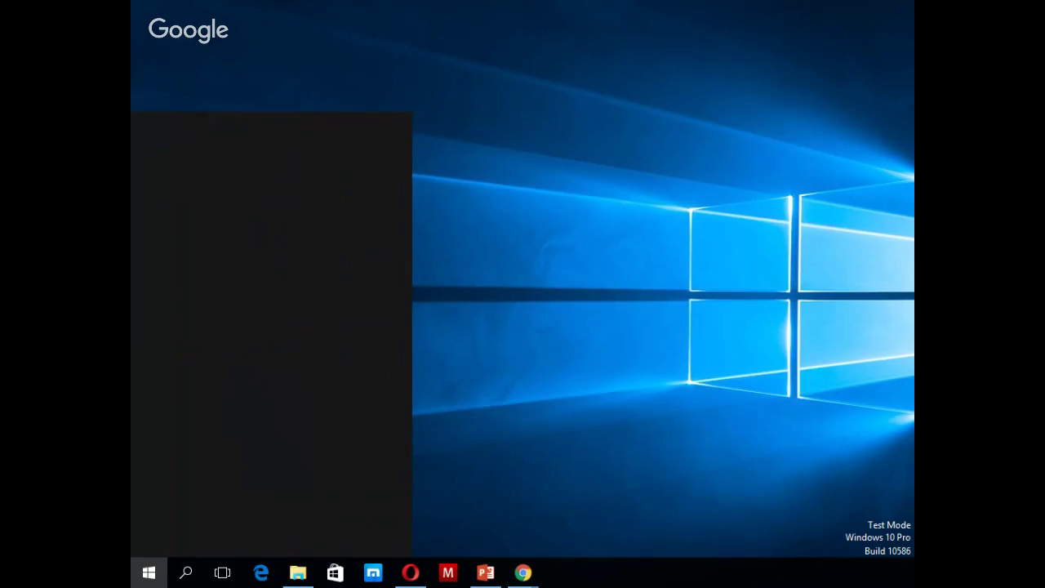
{"action": "left_click", "coordinate": [148, 572]}
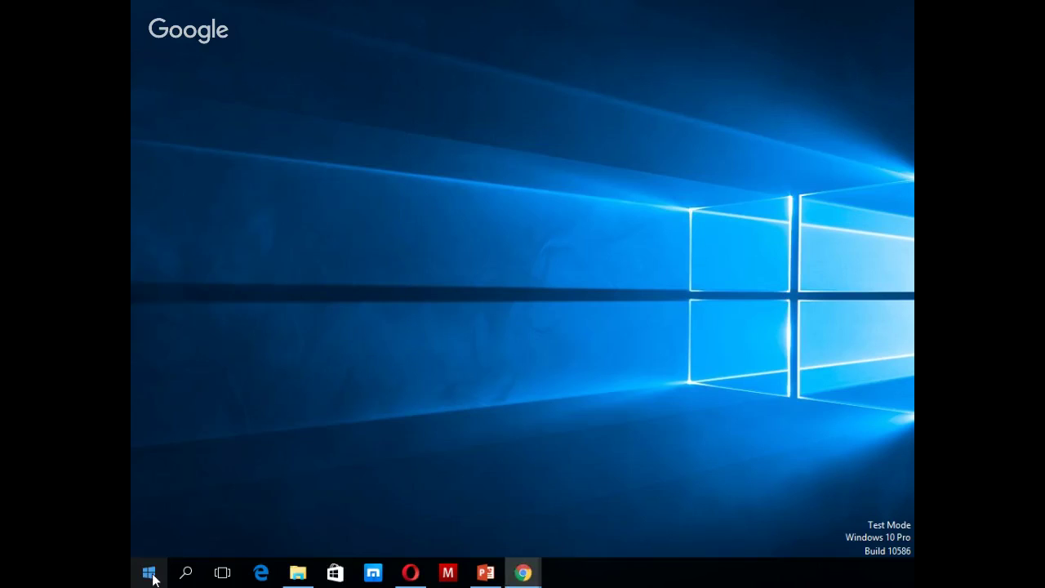
{"action": "left_click", "coordinate": [149, 573]}
{"action": "left_click", "coordinate": [171, 540]}
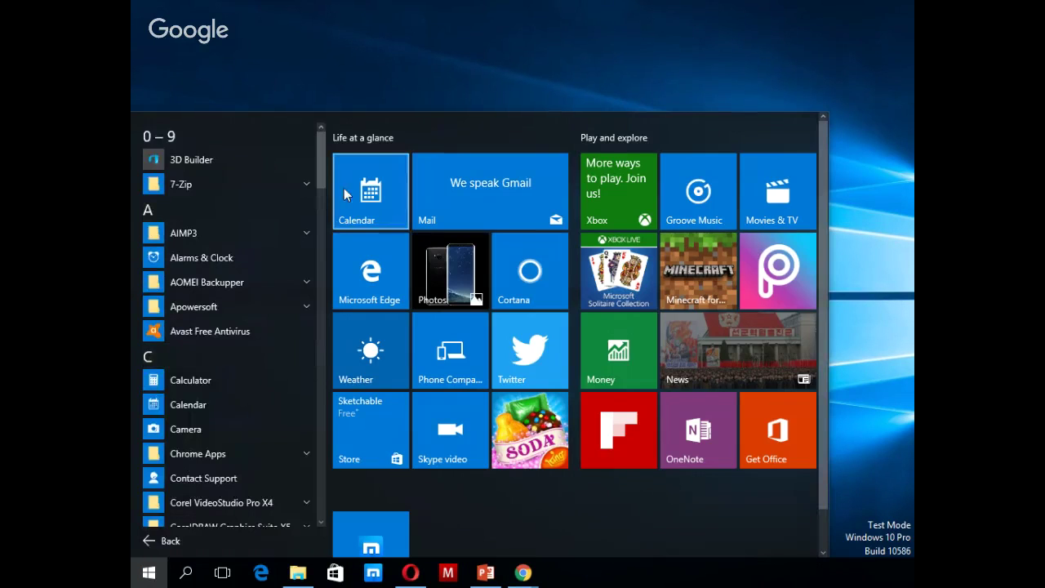
{"action": "key", "text": "super+s"}
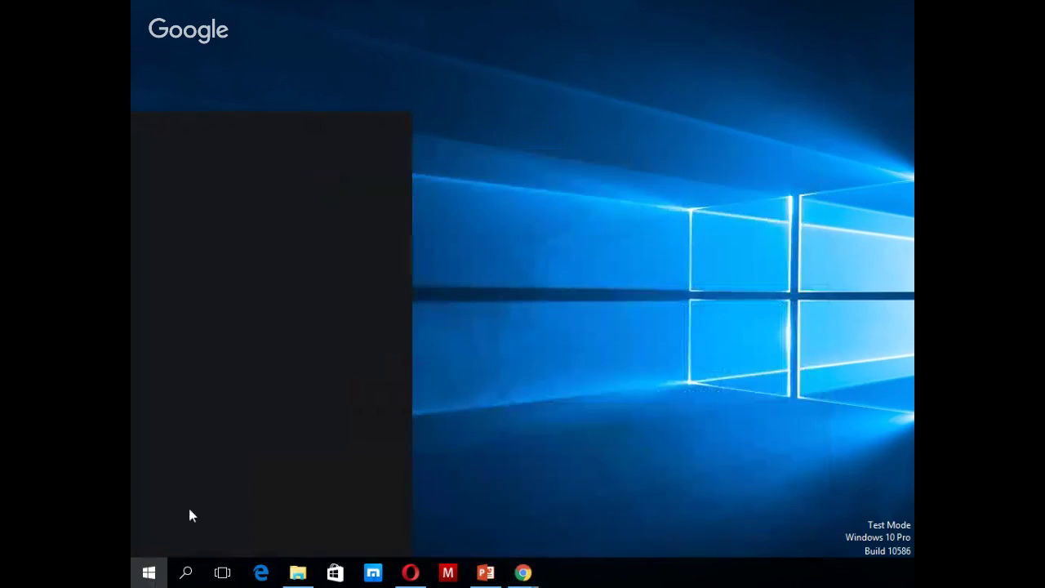
Find Excel 2013 in the Microsoft Office 2013 group of the full installed apps list and select it.
{"action": "left_click", "coordinate": [147, 572]}
{"action": "left_click", "coordinate": [144, 575]}
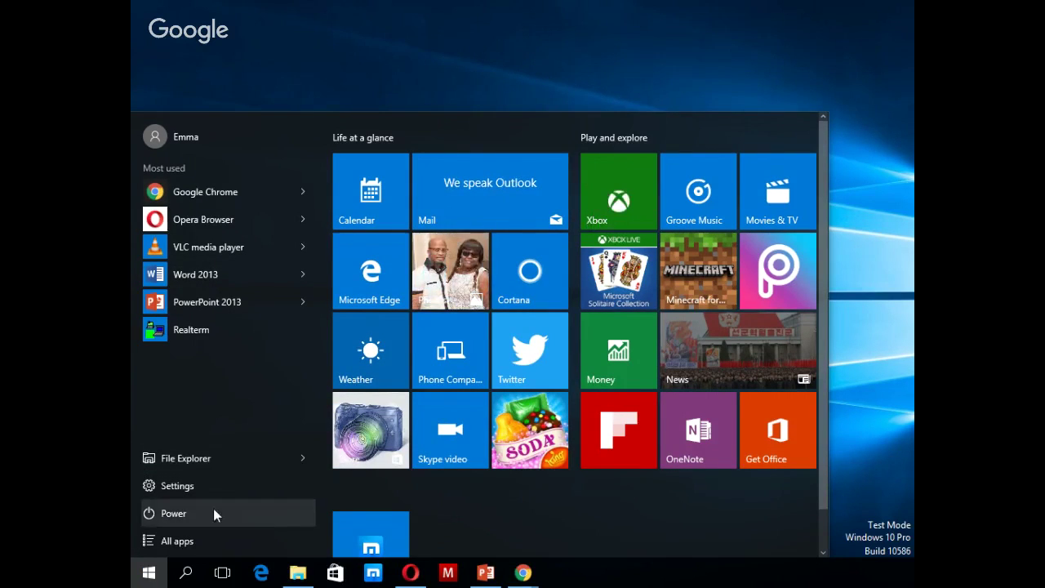
{"action": "left_click", "coordinate": [193, 540]}
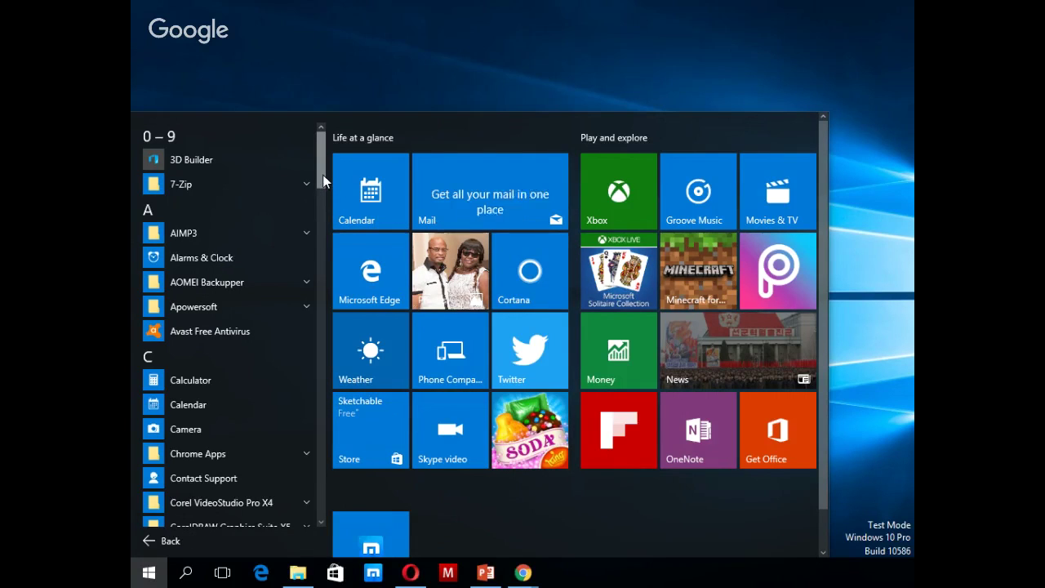
{"action": "left_click_drag", "start_coordinate": [323, 182], "coordinate": [301, 325]}
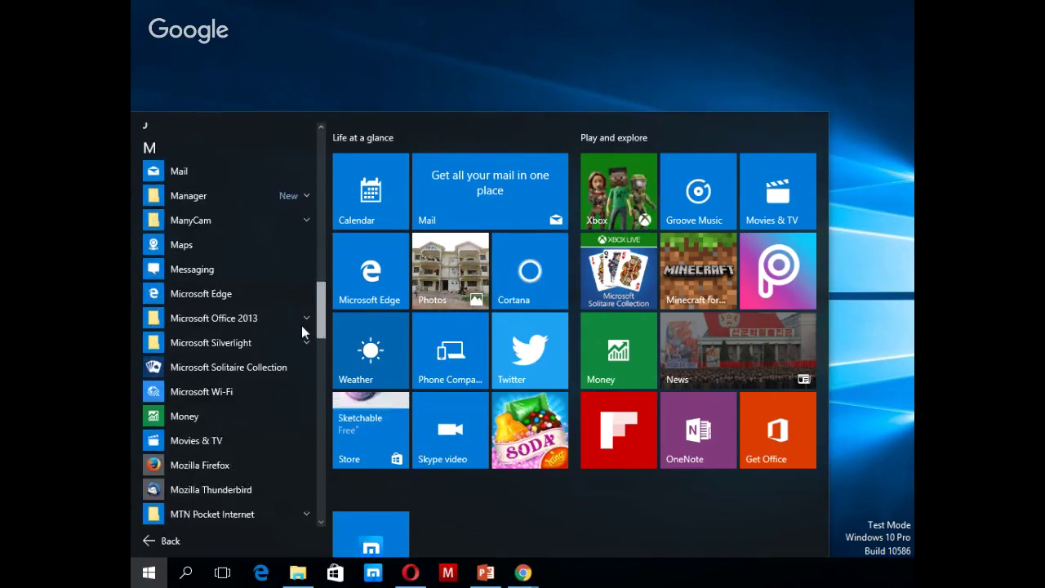
{"action": "left_click", "coordinate": [266, 301]}
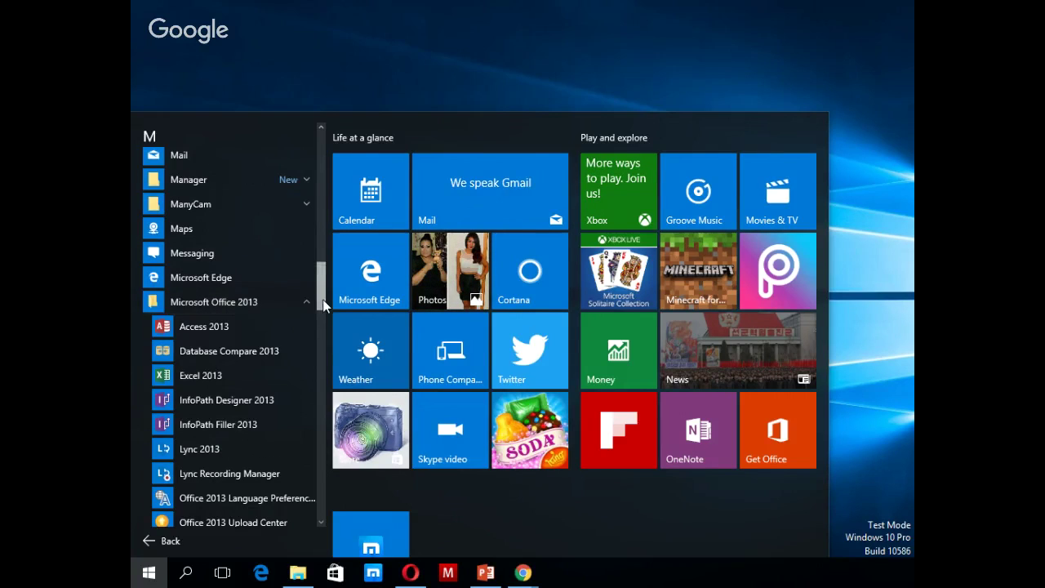
{"action": "mouse_move", "coordinate": [321, 300]}
{"action": "left_mouse_down"}
{"action": "mouse_move", "coordinate": [313, 343]}
{"action": "mouse_move", "coordinate": [311, 310]}
{"action": "mouse_move", "coordinate": [304, 344]}
{"action": "mouse_move", "coordinate": [303, 312]}
{"action": "left_mouse_up"}
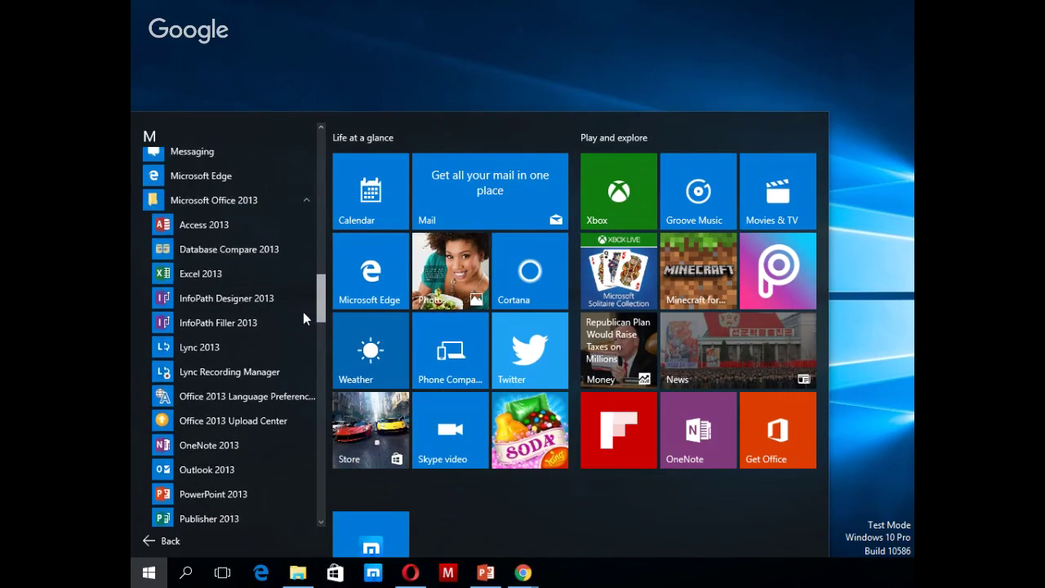
{"action": "left_click", "coordinate": [212, 280]}
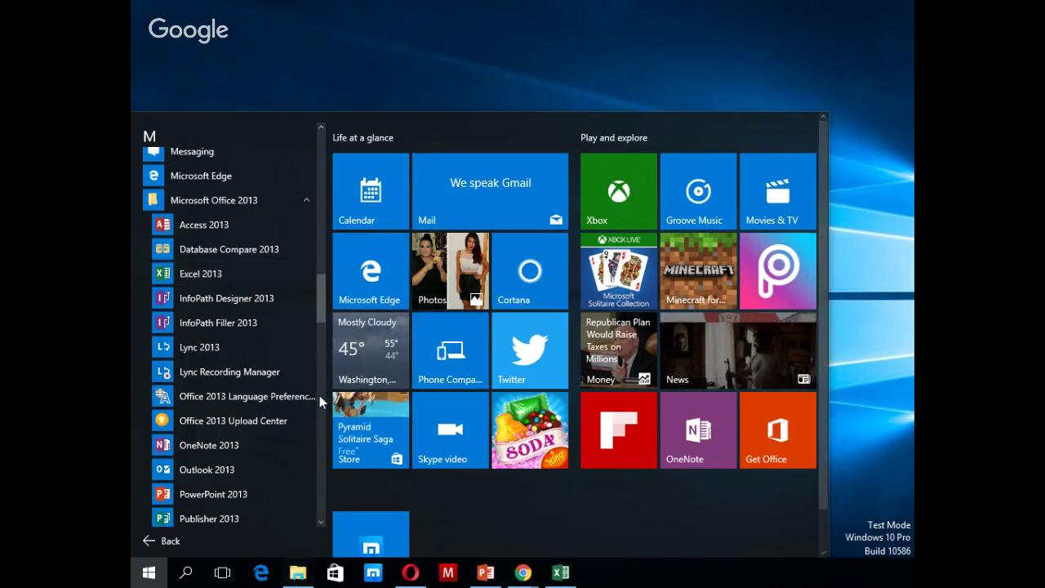
Search Windows for "excel" and launch the Excel 2013 desktop app.
{"action": "left_click", "coordinate": [186, 572]}
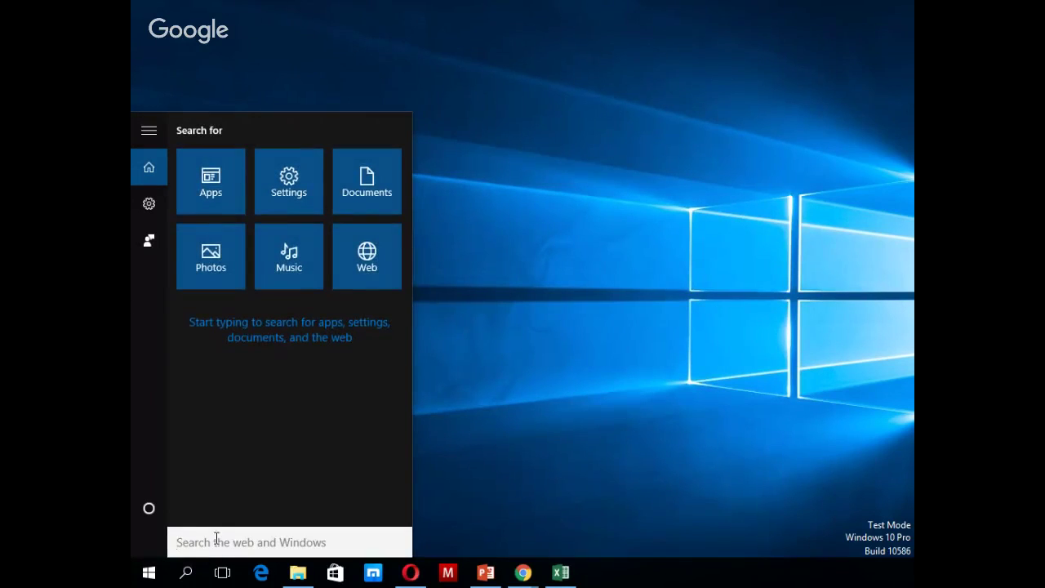
{"action": "type", "text": "excel"}
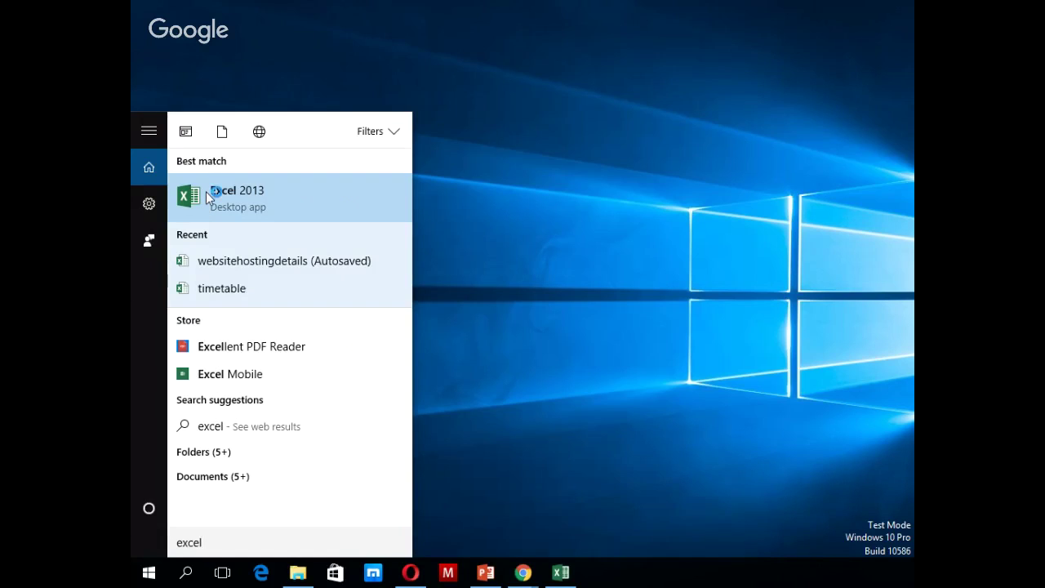
{"action": "left_click", "coordinate": [206, 193]}
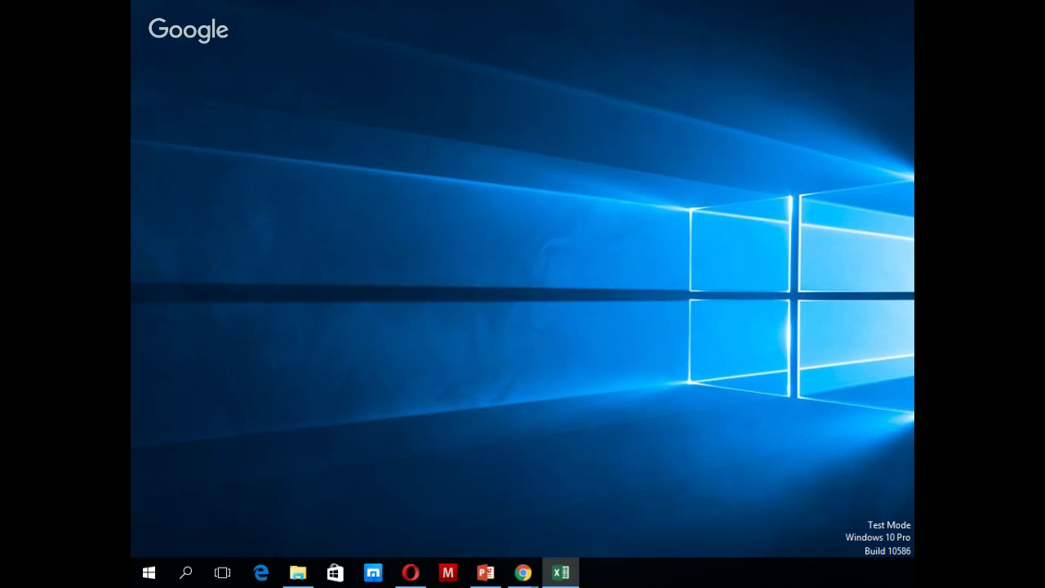
Maximize the Excel window and create a blank workbook from the start screen.
{"action": "left_click_drag", "start_coordinate": [132, 86], "coordinate": [629, 77]}
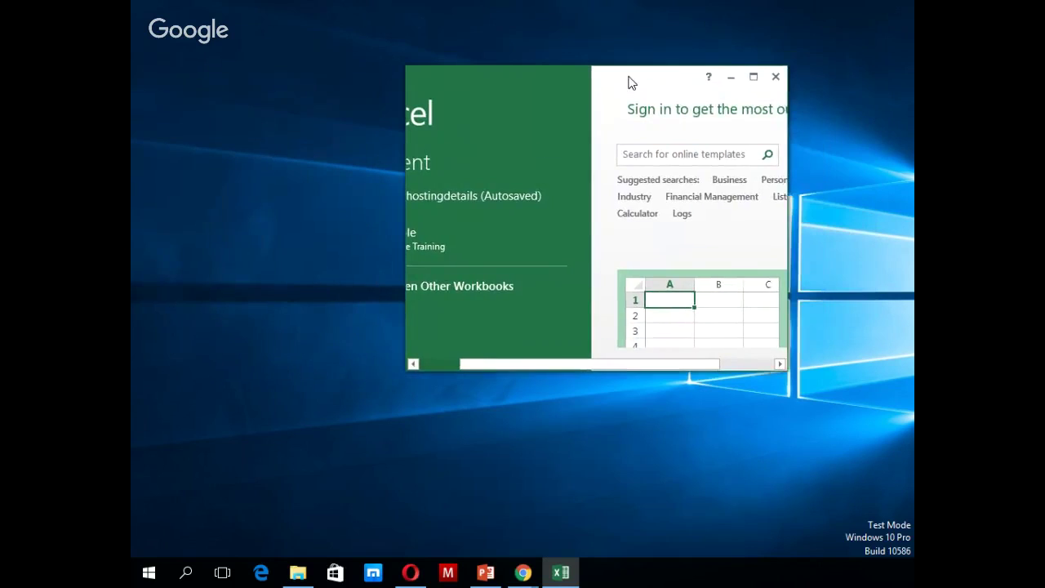
{"action": "double_click", "coordinate": [629, 77]}
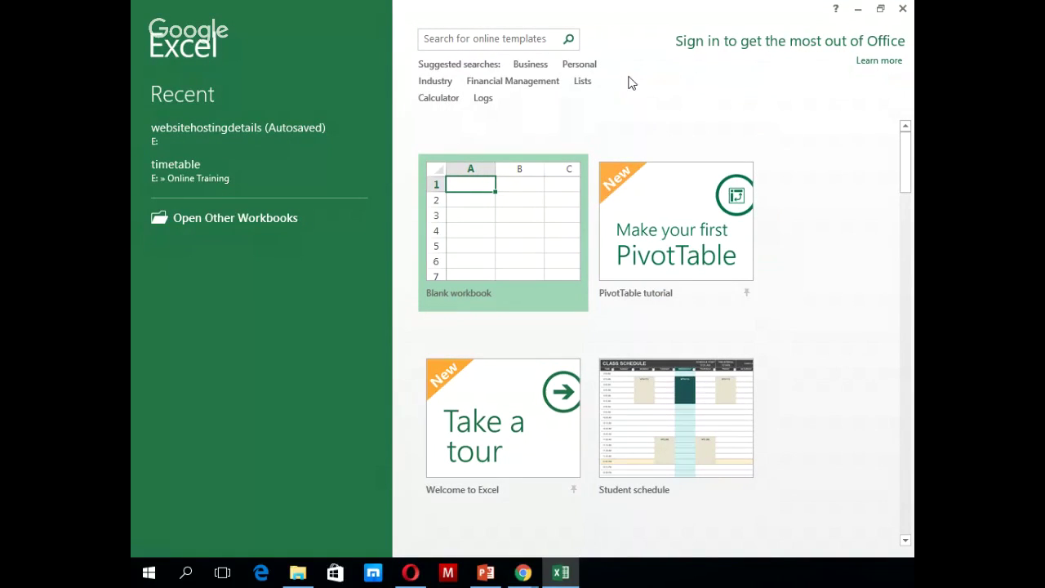
{"action": "left_click", "coordinate": [462, 201]}
{"action": "left_click", "coordinate": [461, 196]}
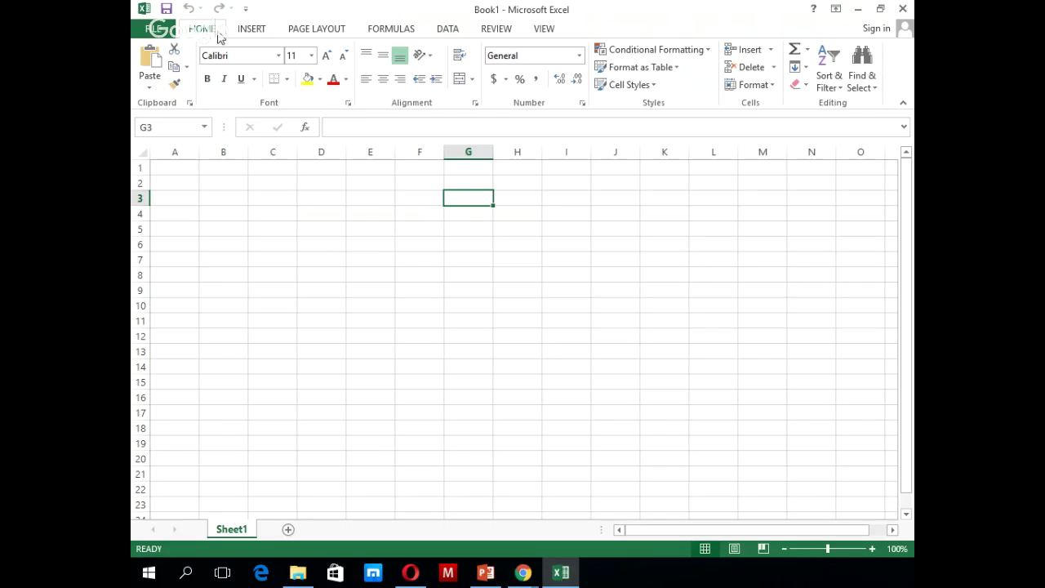
Create a second blank workbook from within the open one.
{"action": "left_click", "coordinate": [164, 27]}
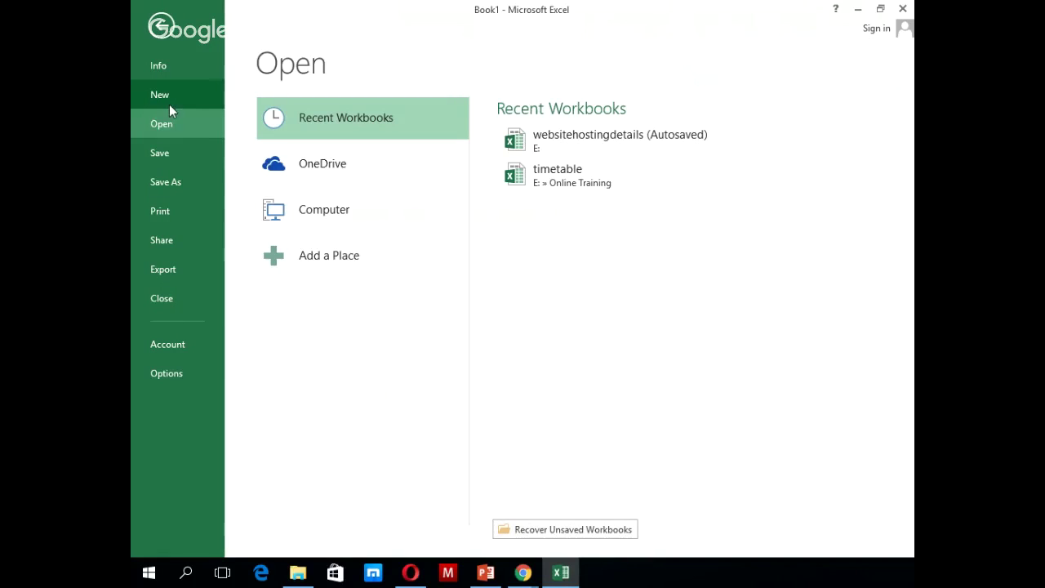
{"action": "left_click", "coordinate": [172, 97]}
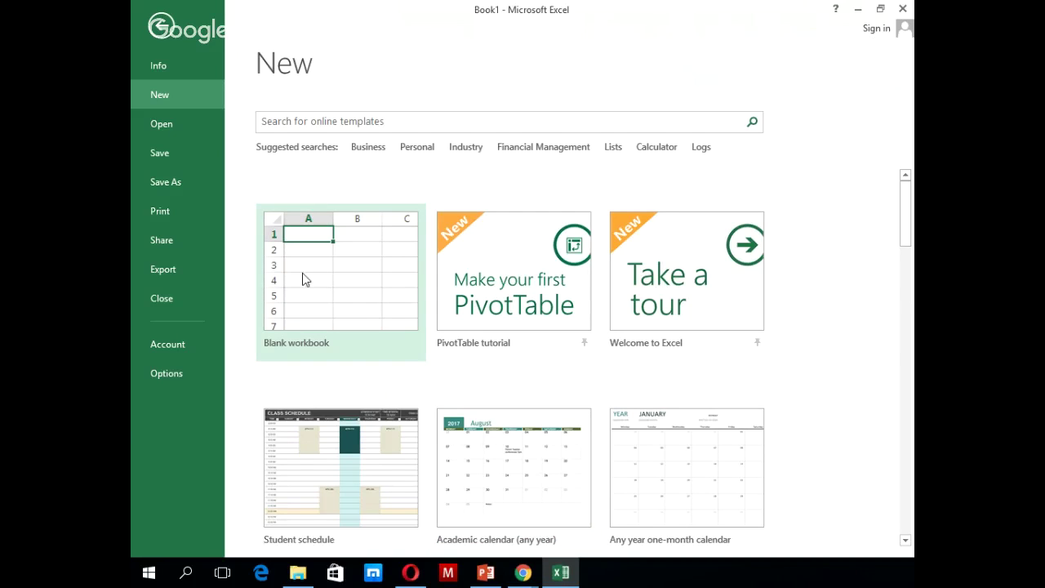
{"action": "left_click", "coordinate": [351, 276]}
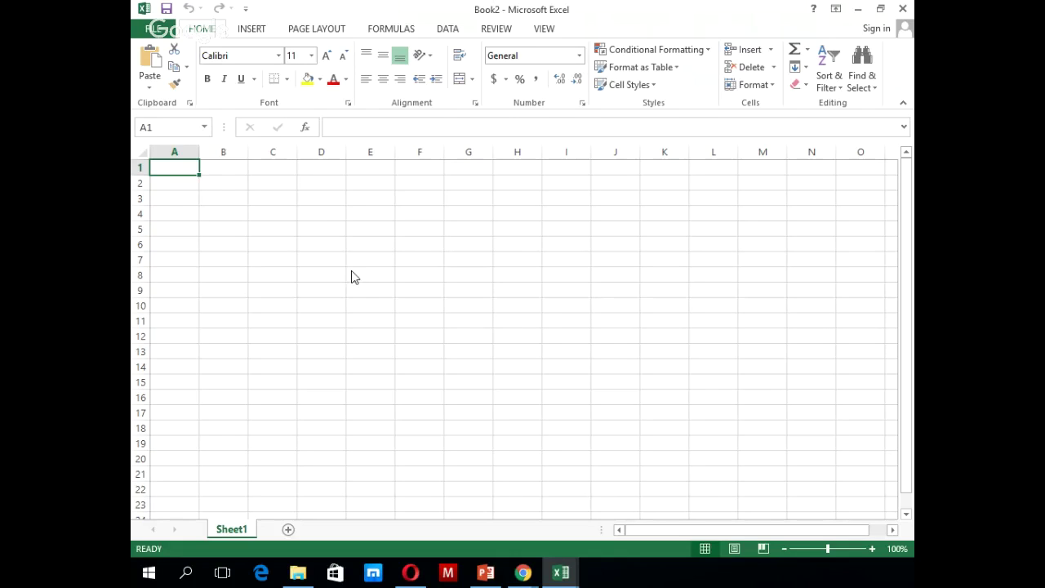
Open the new-workbook templates and browse down to the budget and attendance templates.
{"action": "left_click", "coordinate": [159, 31]}
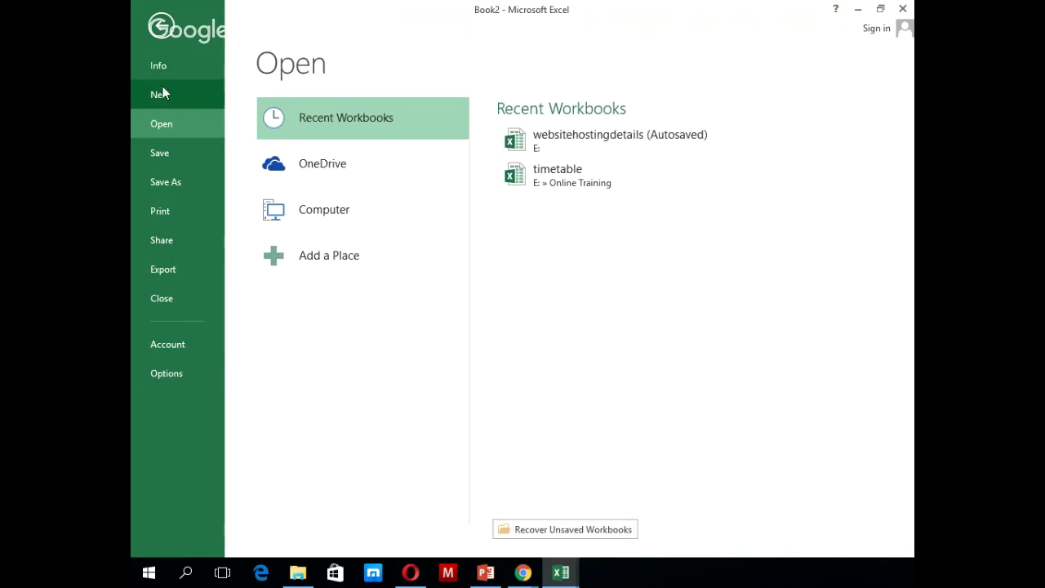
{"action": "left_click", "coordinate": [161, 94]}
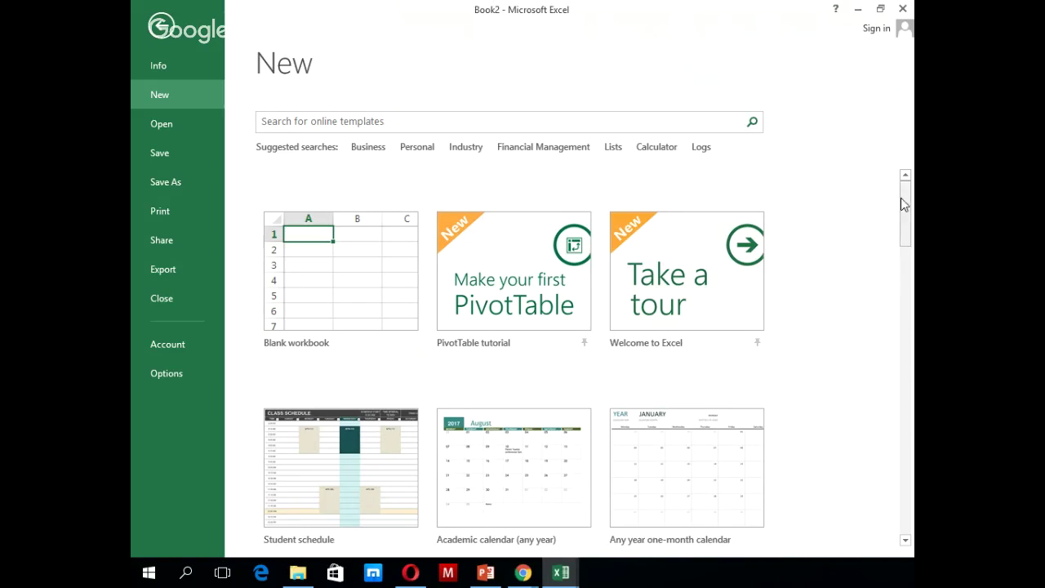
{"action": "left_click_drag", "start_coordinate": [908, 211], "coordinate": [910, 324]}
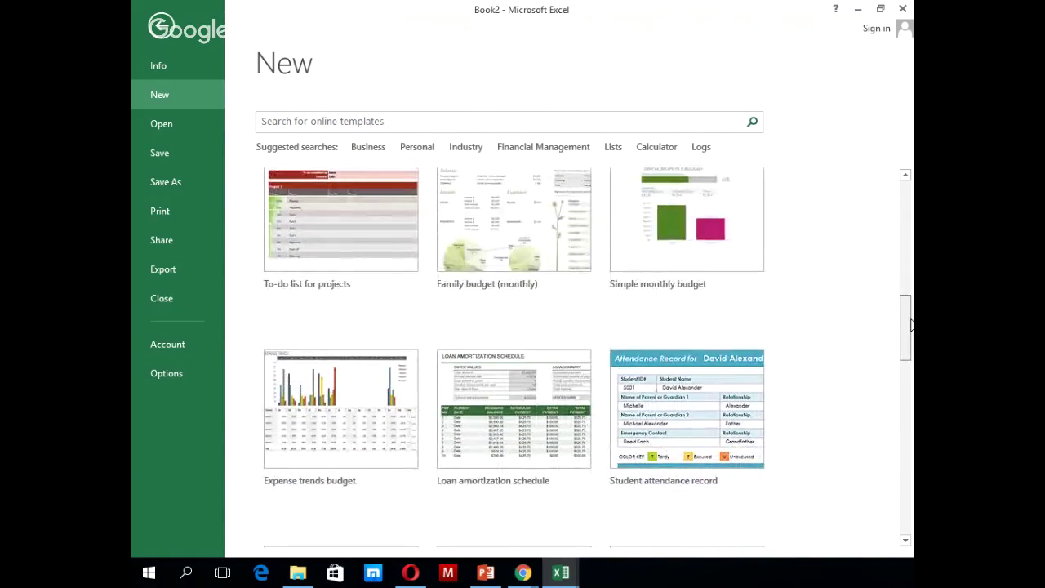
Try to open the Simple monthly budget template, and close its preview.
{"action": "left_click", "coordinate": [681, 226]}
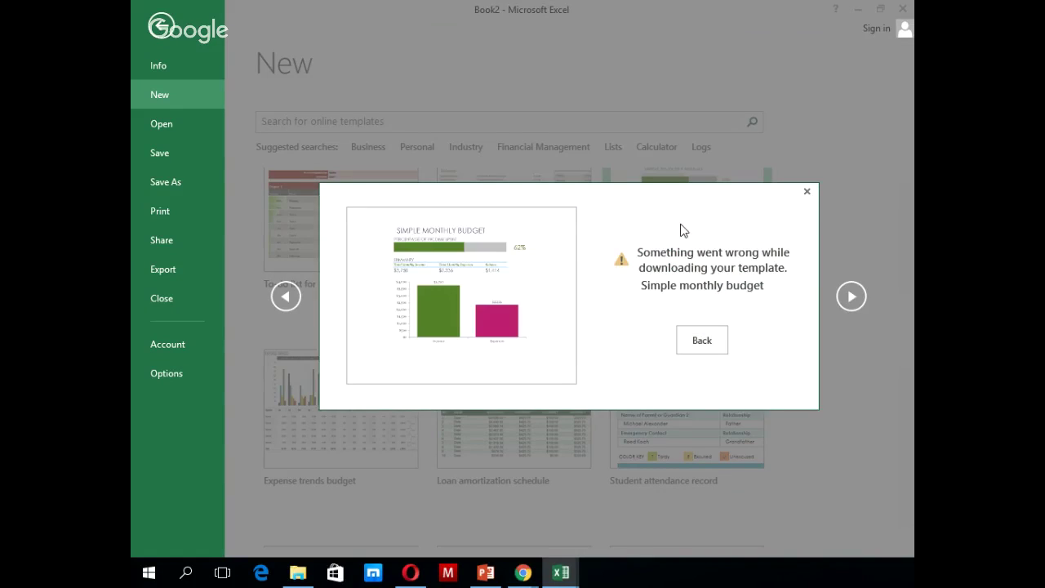
{"action": "key", "text": "super+Tab"}
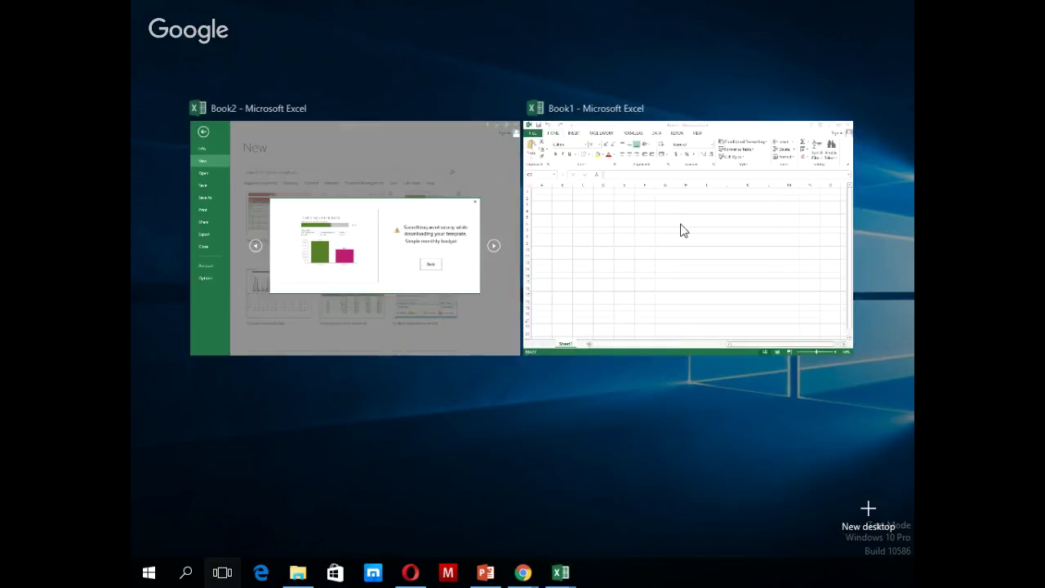
{"action": "left_click", "coordinate": [425, 258]}
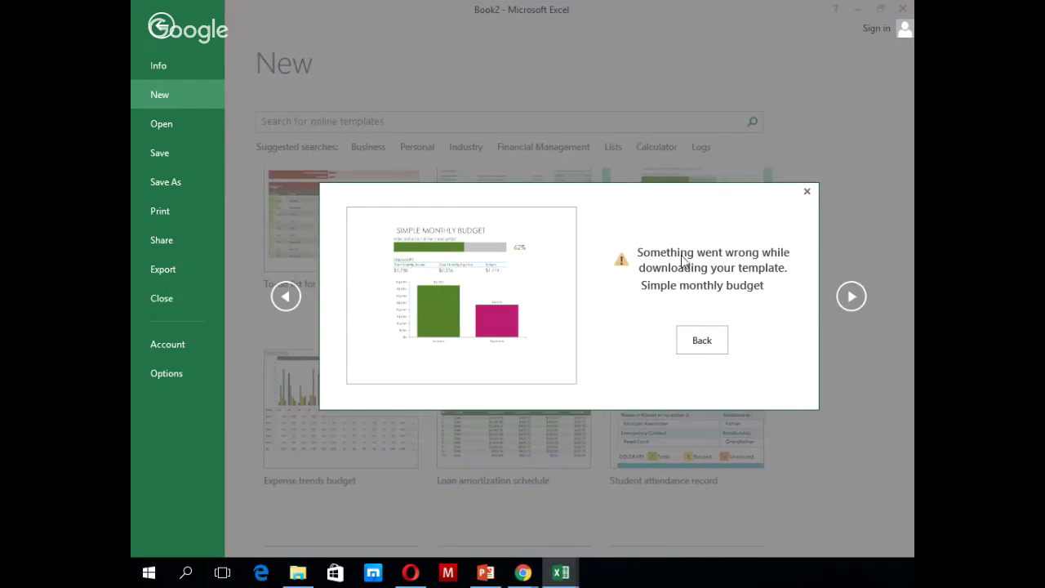
{"action": "left_click", "coordinate": [799, 192]}
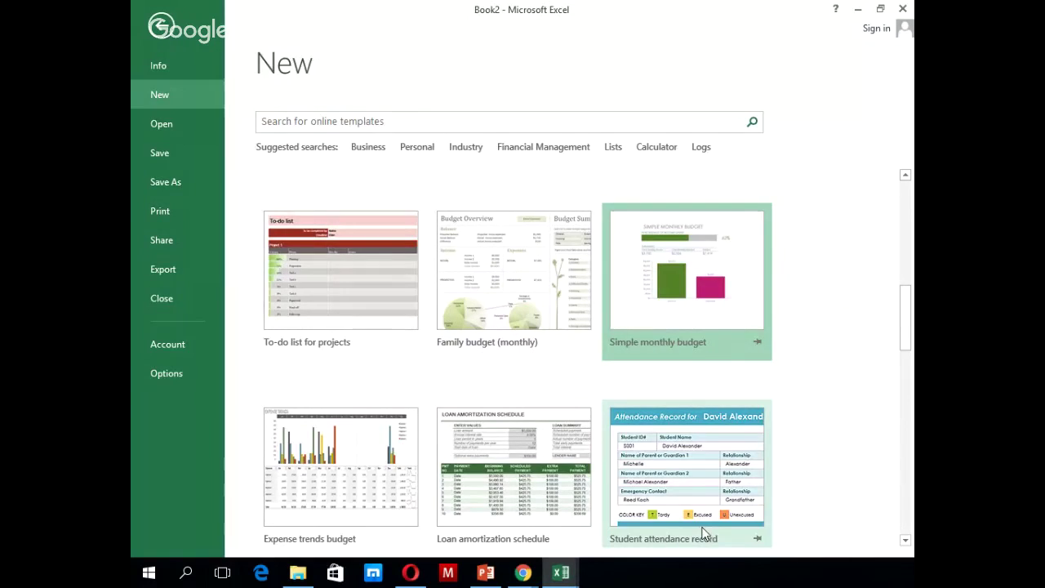
Create a workbook from the Student attendance record template.
{"action": "left_click", "coordinate": [686, 508]}
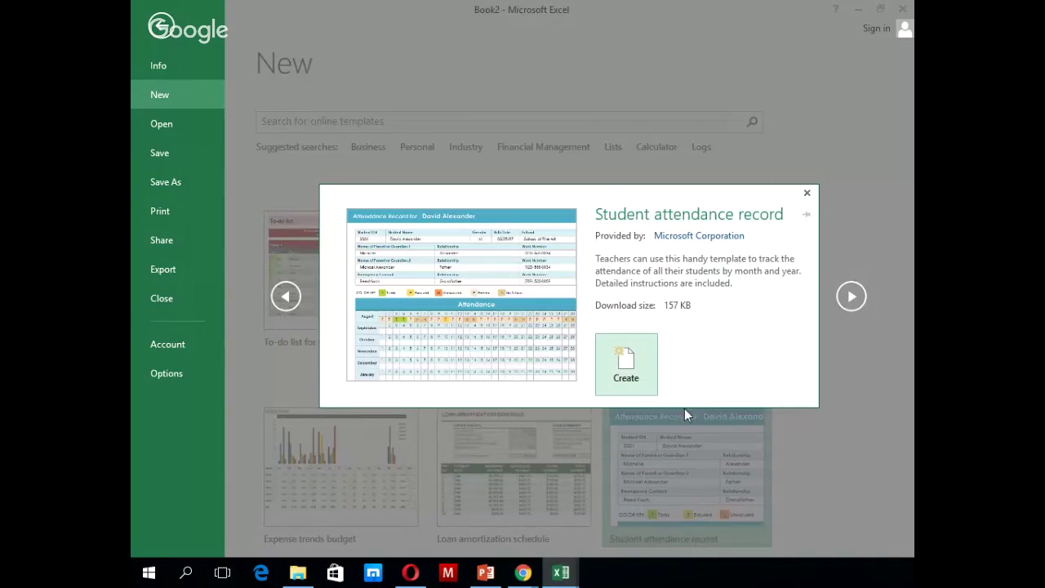
{"action": "left_click", "coordinate": [630, 359]}
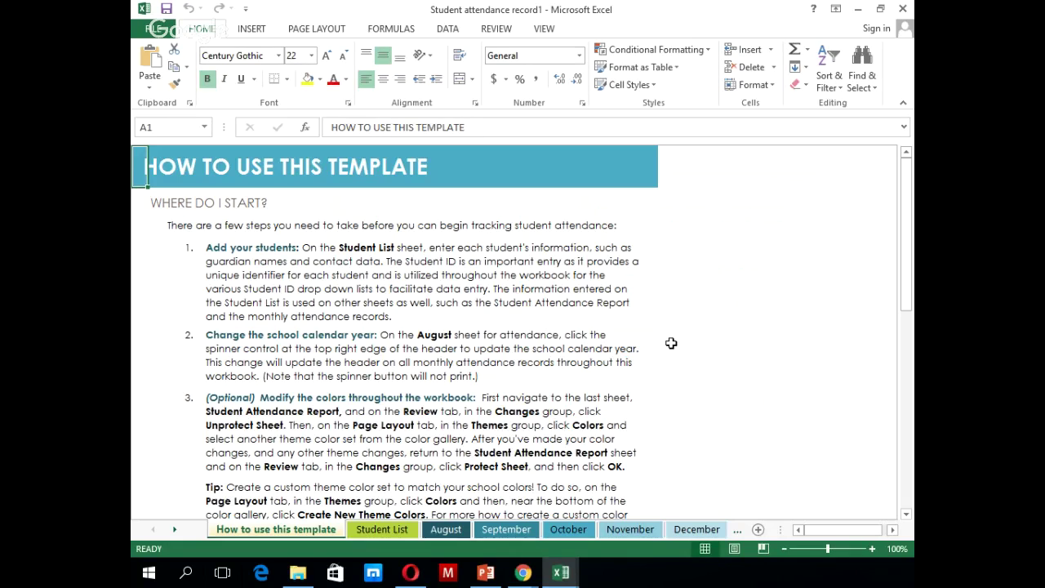
Look through the template's usage instructions, the Student List sheet and the monthly attendance sheets up to December.
{"action": "left_click_drag", "start_coordinate": [910, 263], "coordinate": [892, 444]}
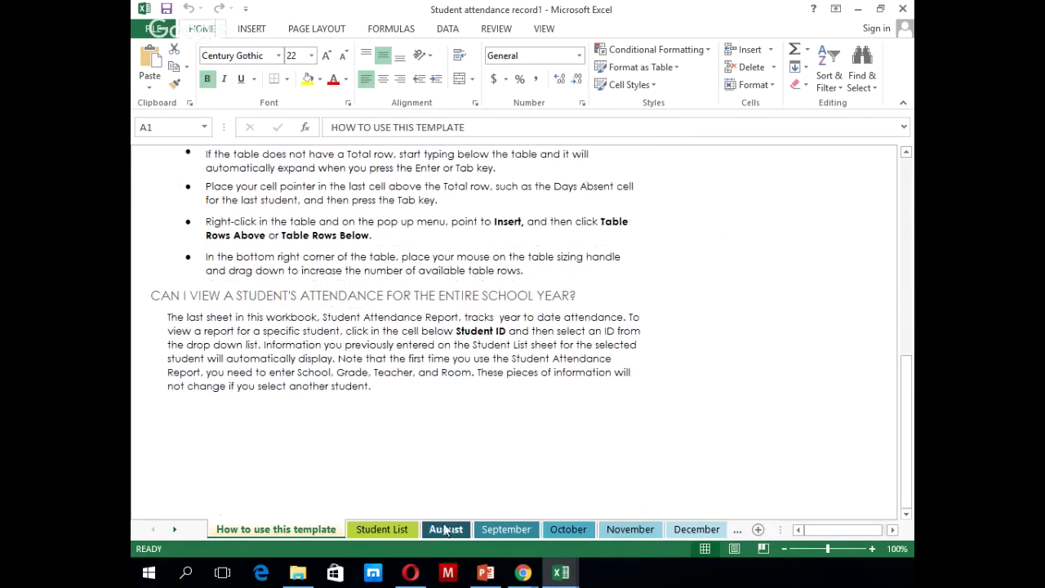
{"action": "left_click", "coordinate": [446, 529]}
{"action": "left_click", "coordinate": [409, 530]}
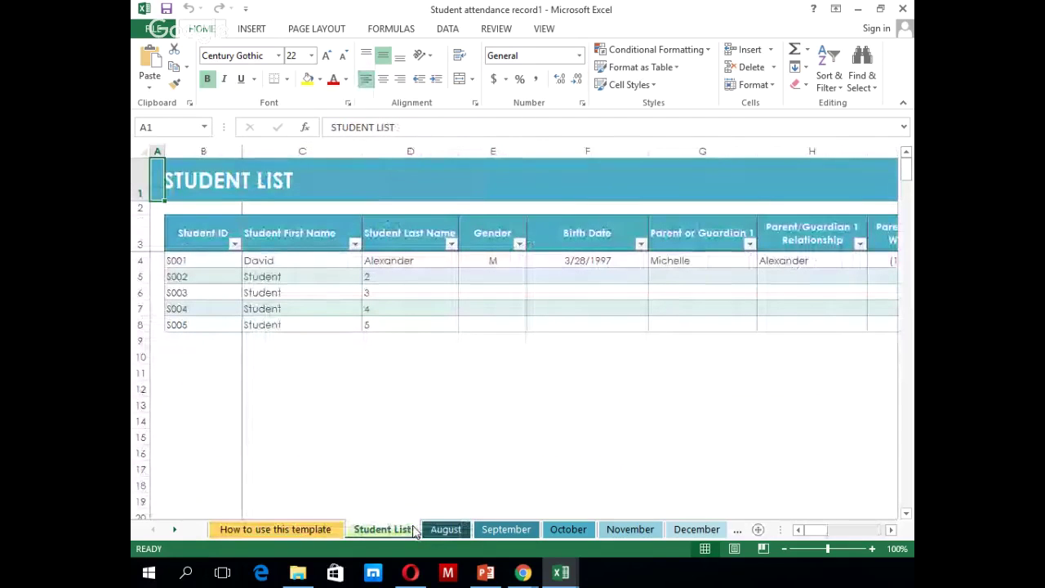
{"action": "left_click", "coordinate": [476, 530]}
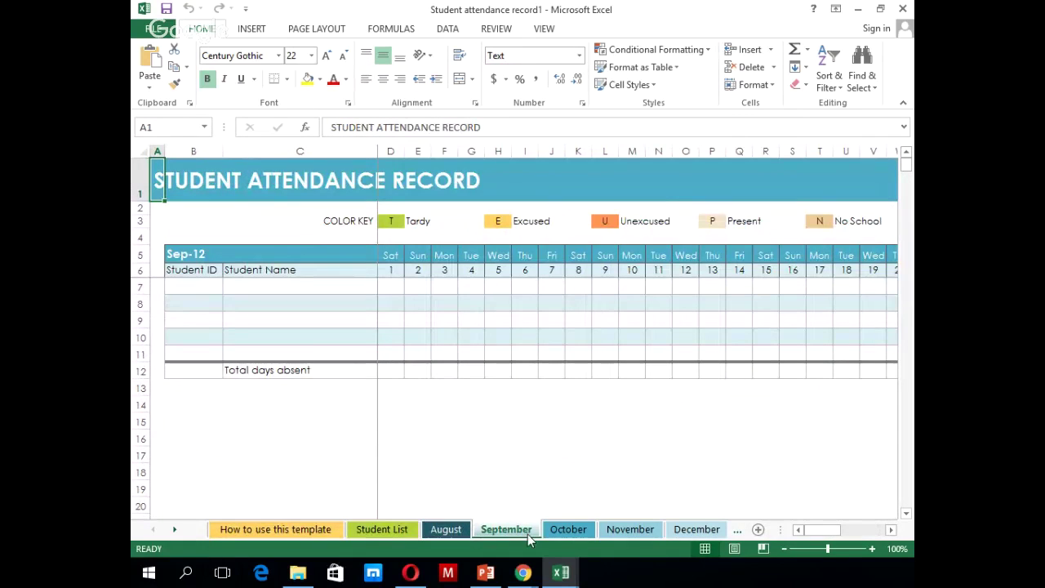
{"action": "left_click", "coordinate": [558, 533]}
{"action": "left_click", "coordinate": [637, 536]}
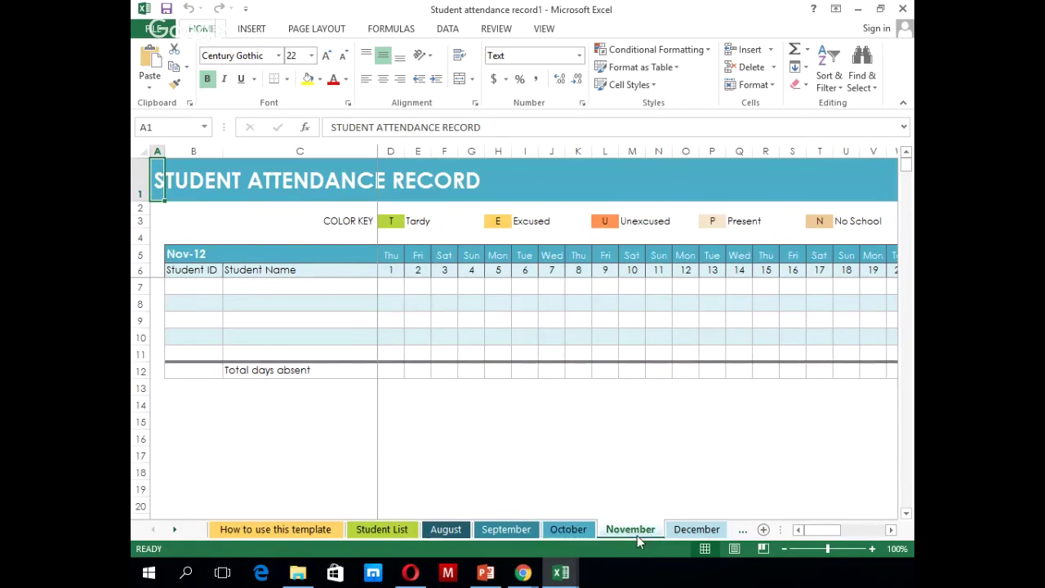
{"action": "left_click", "coordinate": [667, 533]}
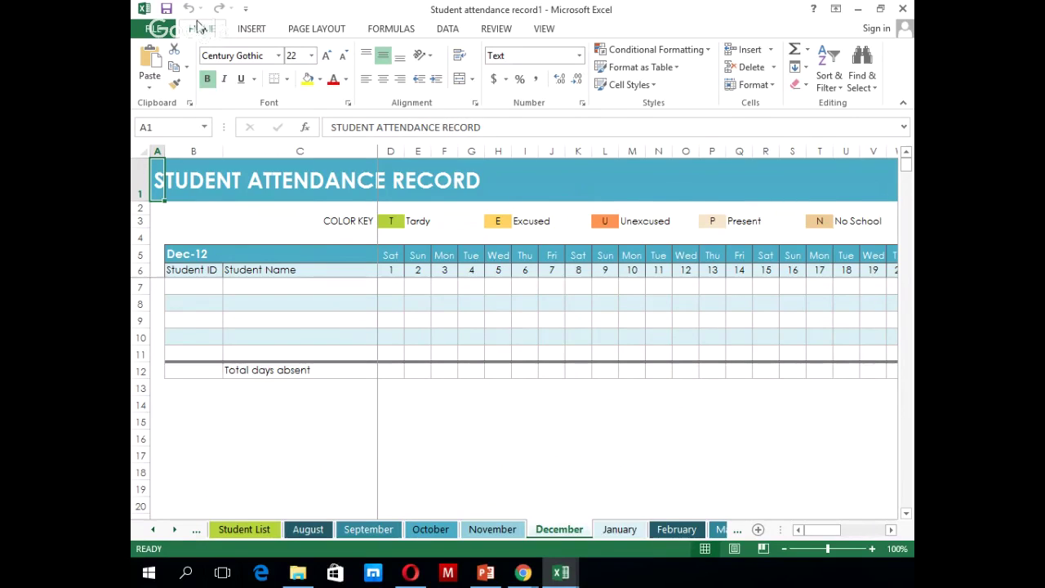
Create a new blank workbook.
{"action": "left_click", "coordinate": [152, 30]}
{"action": "left_click", "coordinate": [157, 94]}
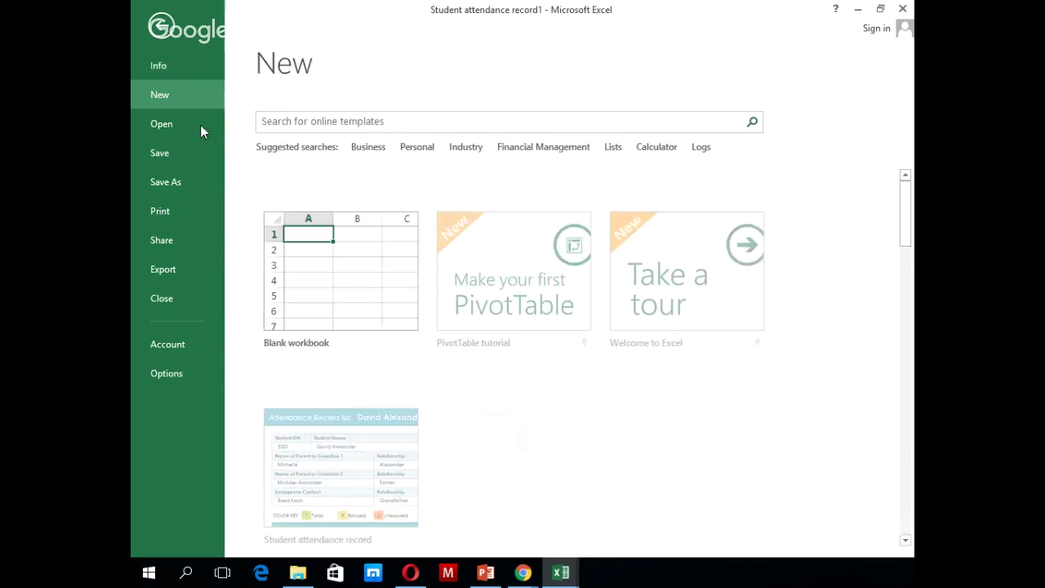
{"action": "left_click", "coordinate": [291, 245]}
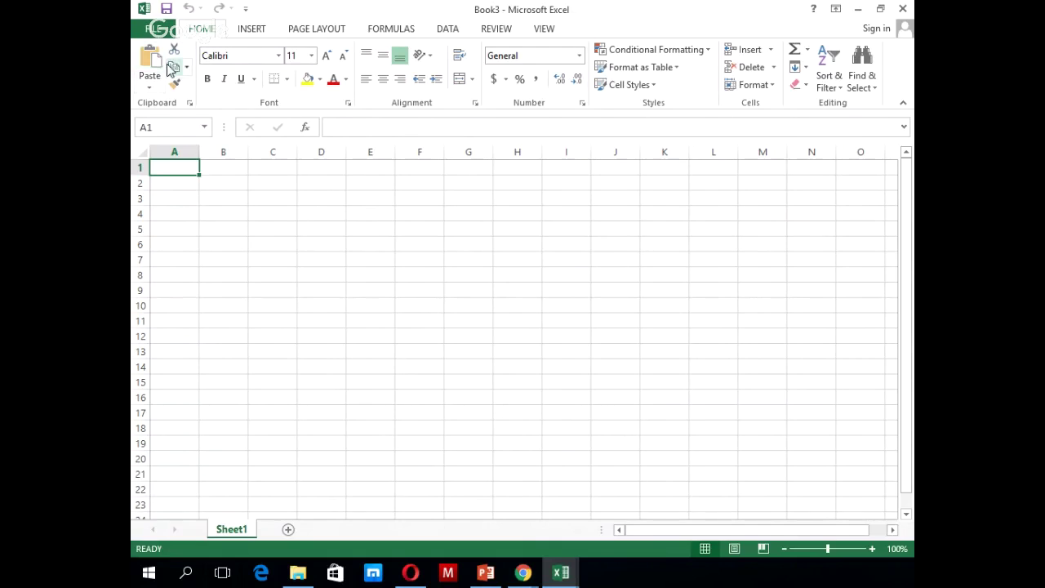
Save the blank workbook in the Documents folder on the computer as an Excel Workbook named stdent.
{"action": "left_click", "coordinate": [155, 29]}
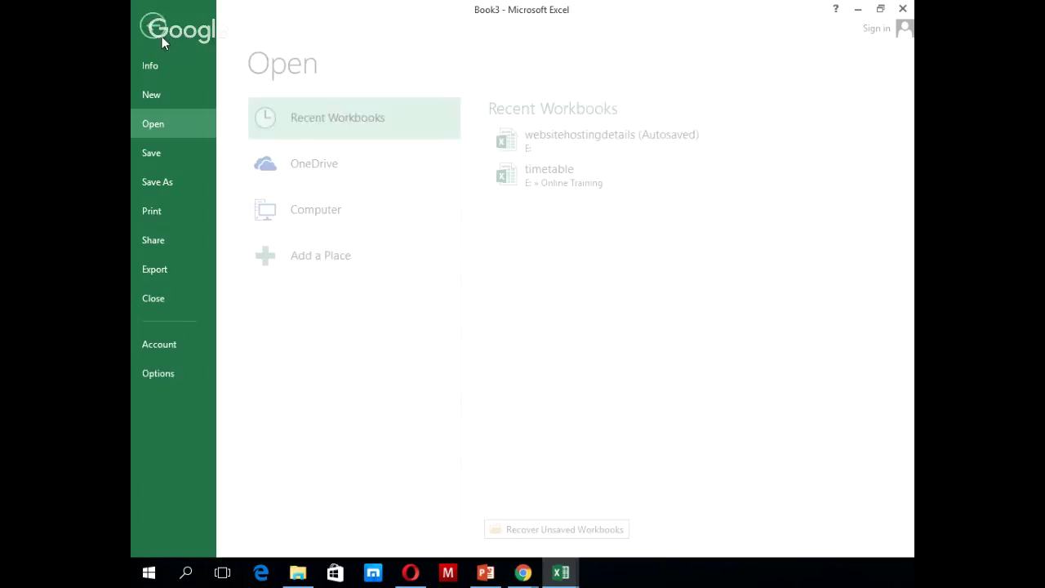
{"action": "left_click", "coordinate": [162, 155]}
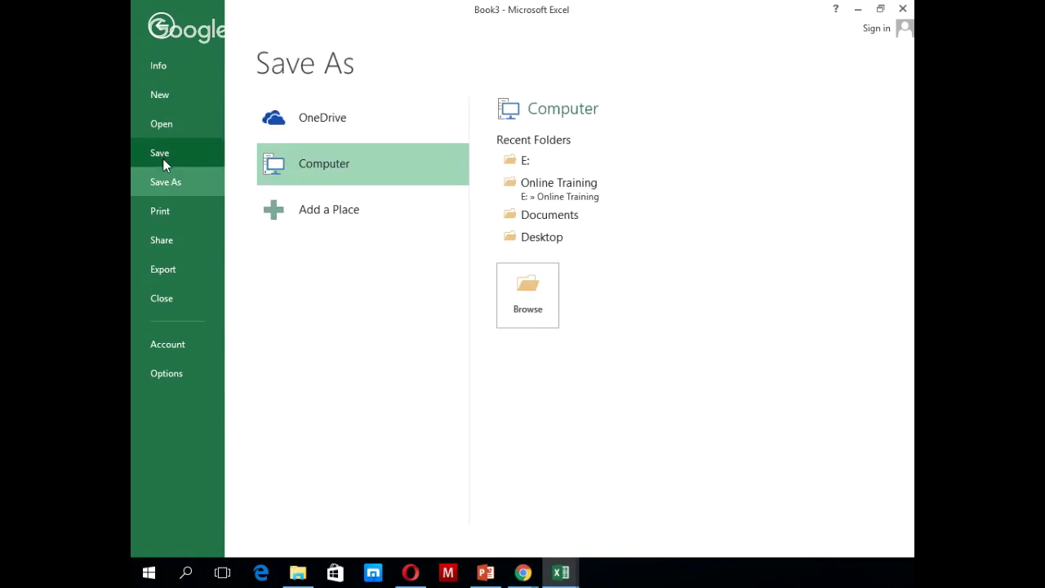
{"action": "left_click", "coordinate": [310, 181]}
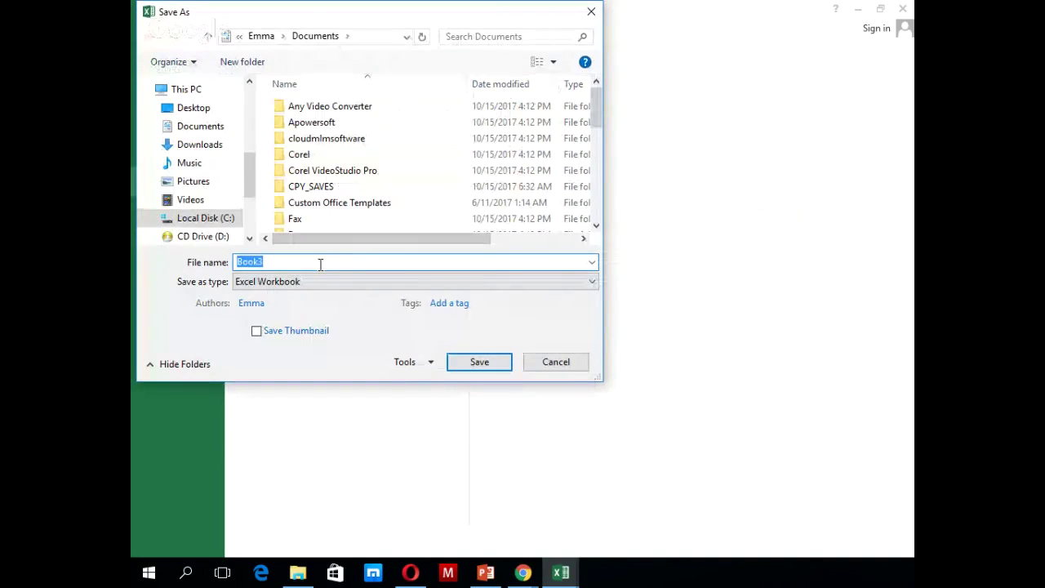
{"action": "type", "text": "stdent"}
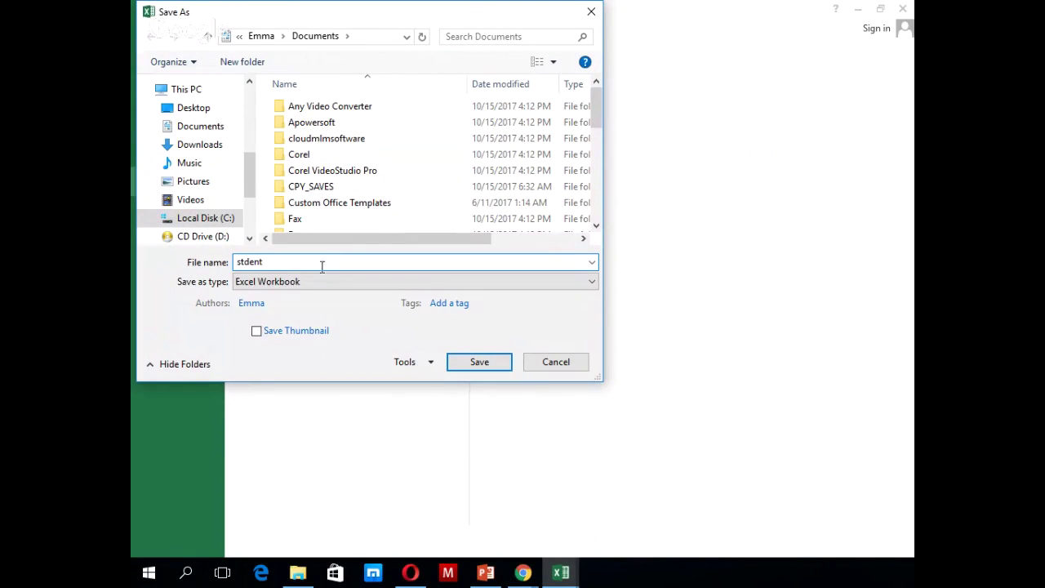
{"action": "left_click", "coordinate": [502, 364]}
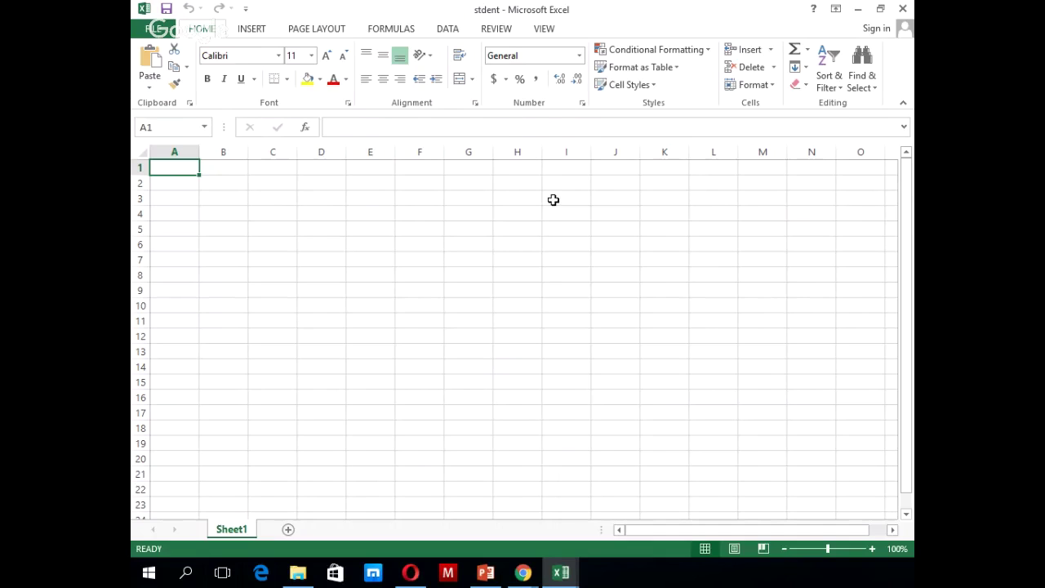
Add four worksheets, Sheet2 to Sheet5, after Sheet1 in the stdent workbook.
{"action": "left_click", "coordinate": [285, 530]}
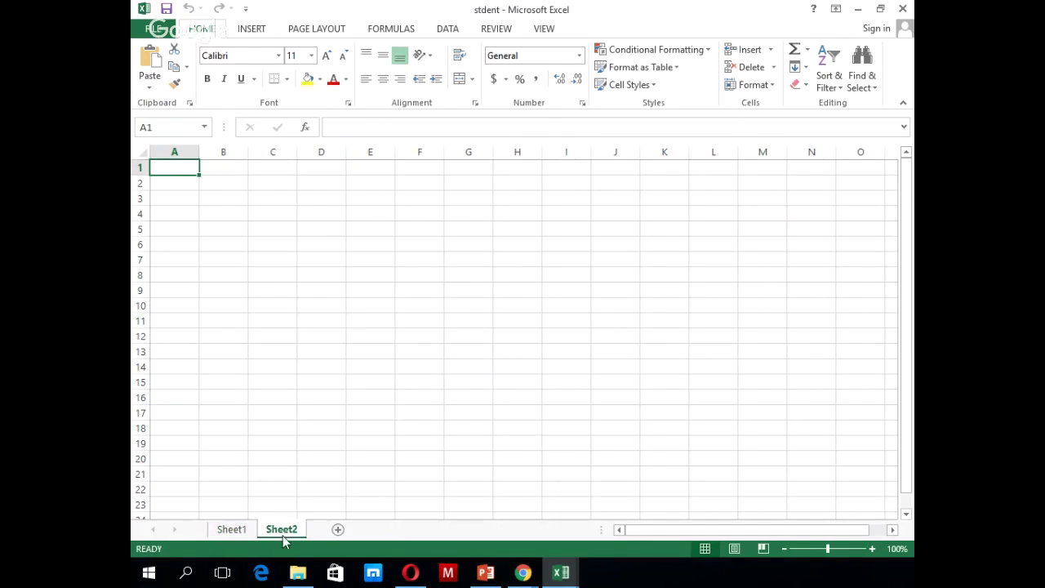
{"action": "left_click", "coordinate": [338, 533]}
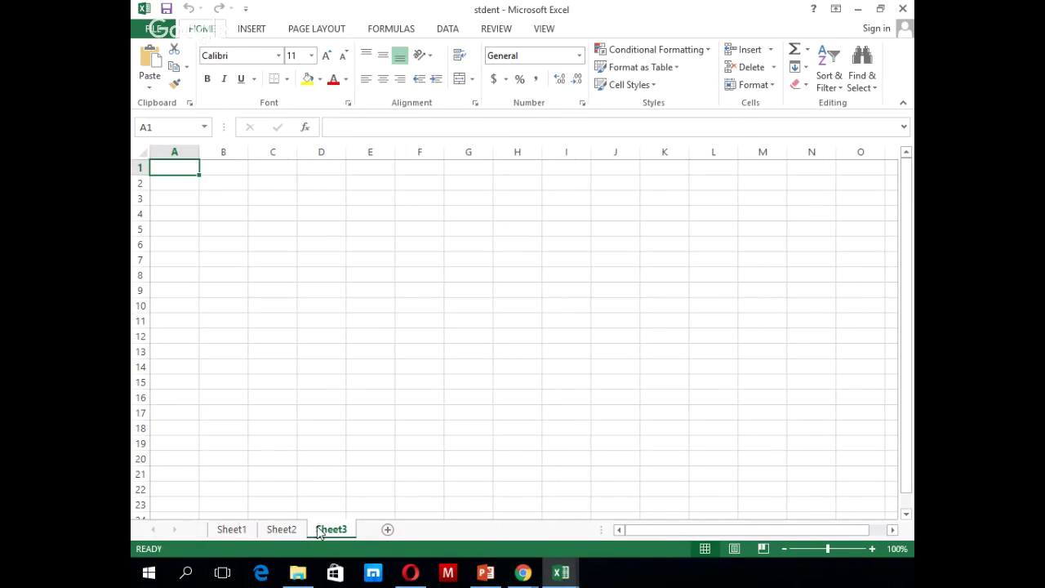
{"action": "left_click", "coordinate": [386, 529]}
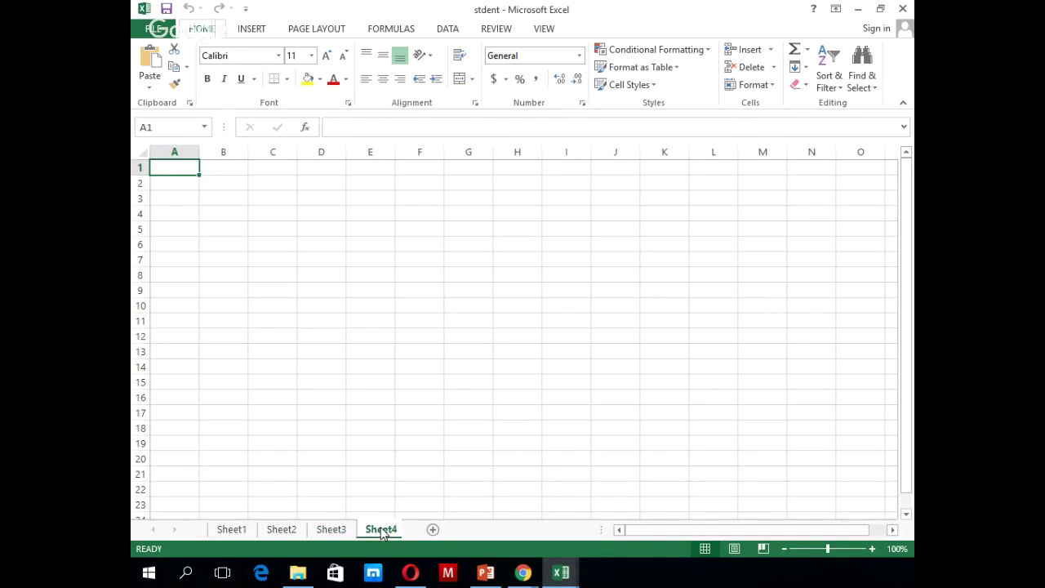
{"action": "left_click", "coordinate": [439, 530]}
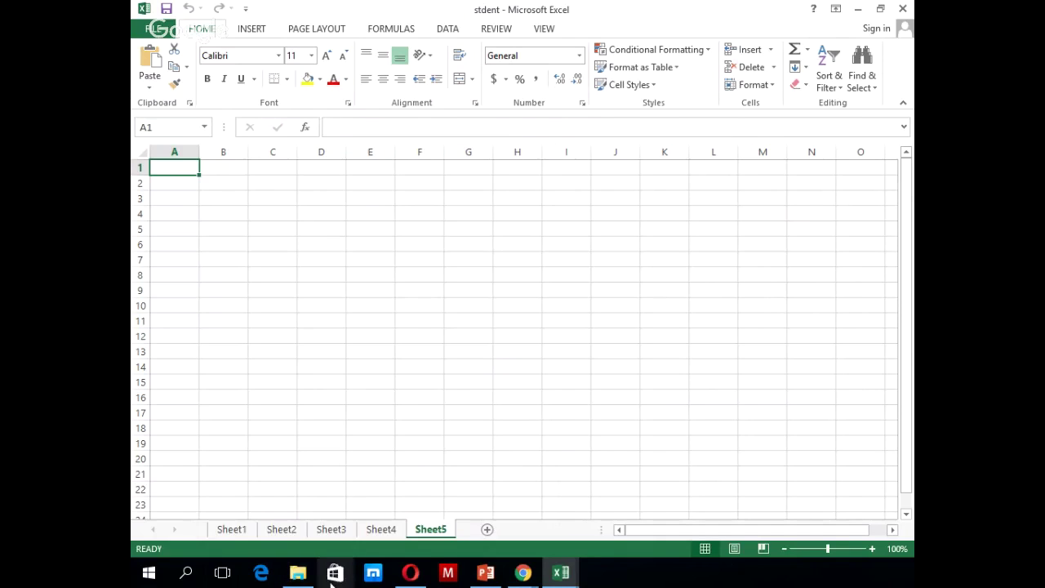
Switch to File Explorer, select the timetable workbook on the HP_TOOLS (G:) drive, and close the window.
{"action": "left_click", "coordinate": [294, 572]}
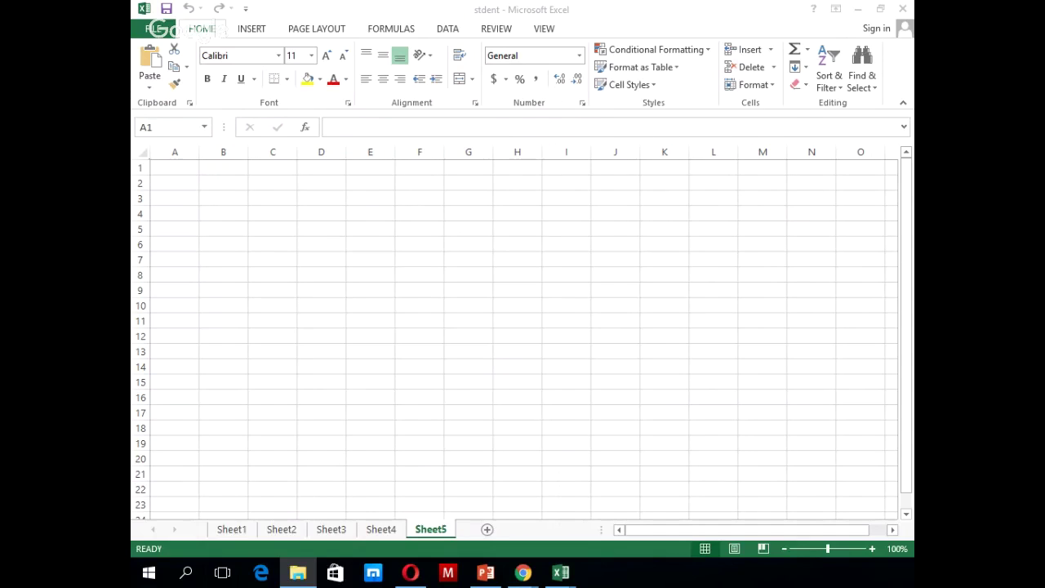
{"action": "left_click_drag", "start_coordinate": [0, 0], "coordinate": [497, 83]}
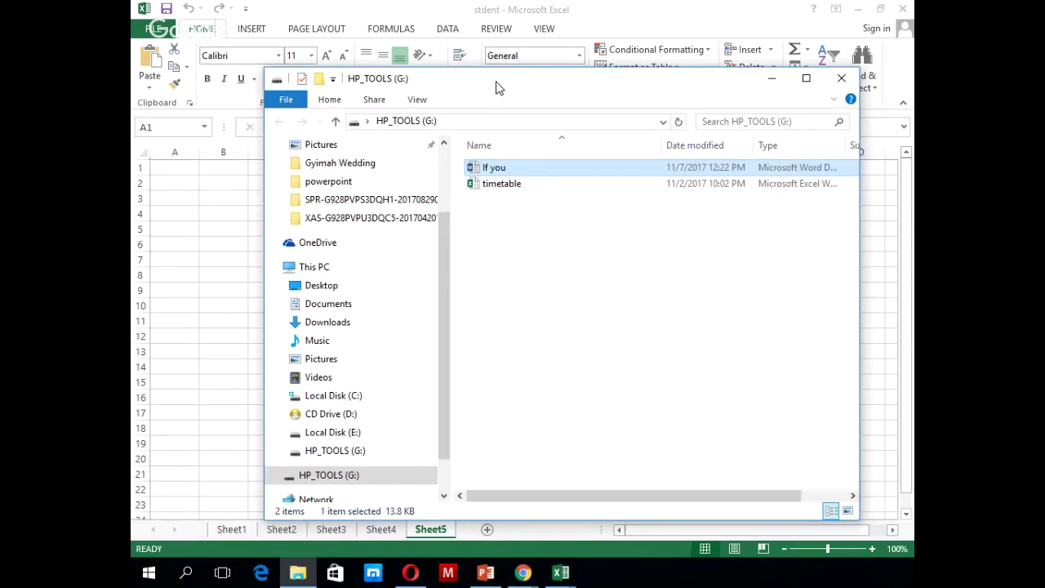
{"action": "left_click", "coordinate": [490, 191]}
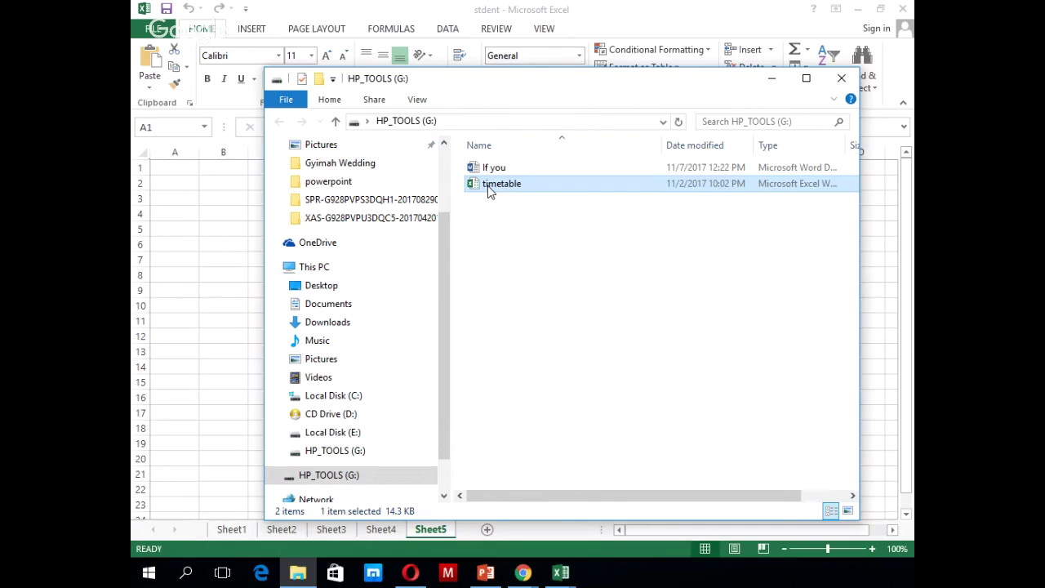
{"action": "left_click", "coordinate": [846, 81]}
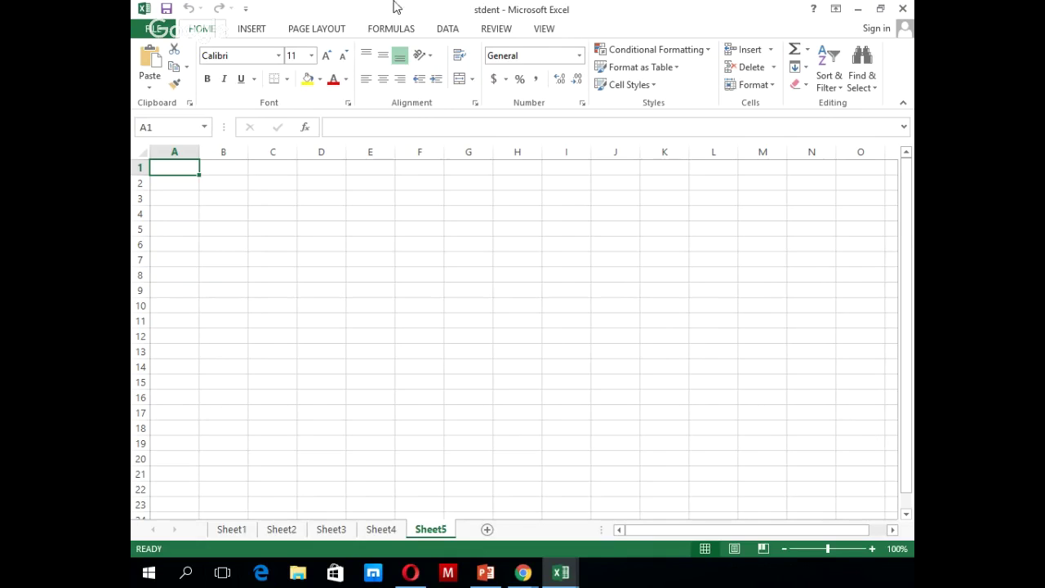
Open Excel Help, look through the popular articles and the top categories of further articles, and close it.
{"action": "key", "text": "F1"}
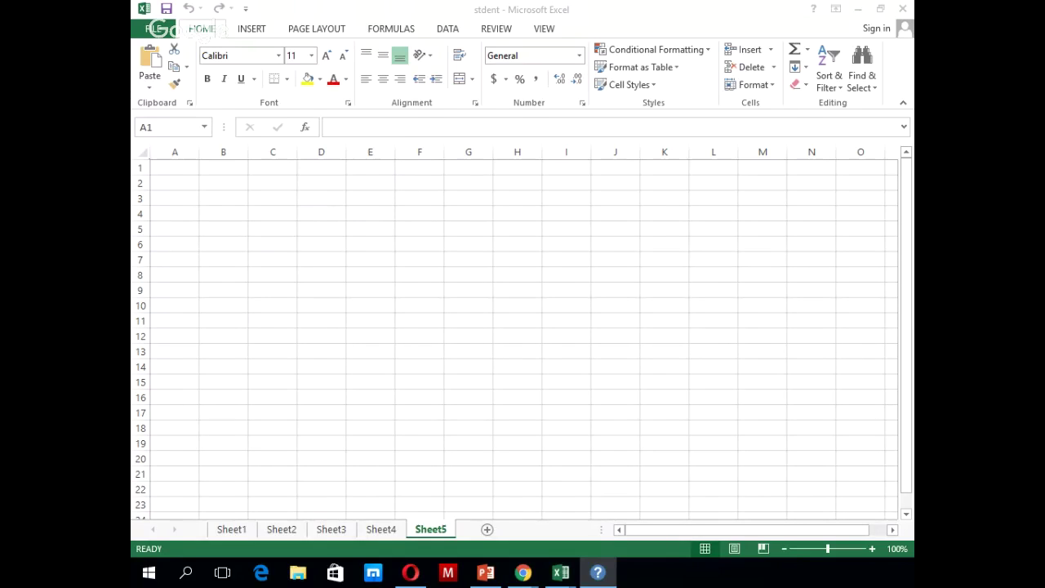
{"action": "key", "text": "F1"}
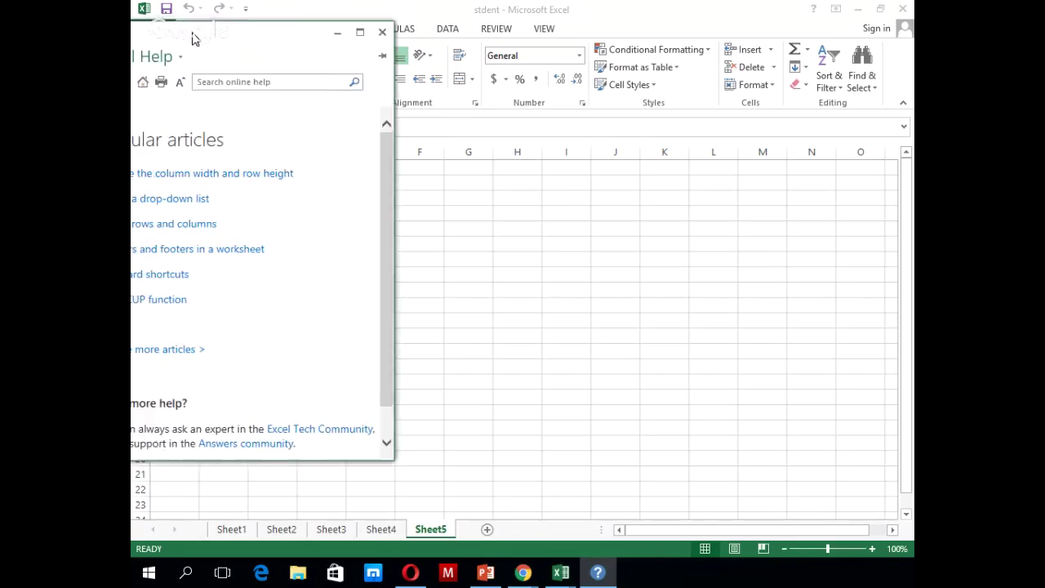
{"action": "left_click_drag", "start_coordinate": [193, 36], "coordinate": [583, 81]}
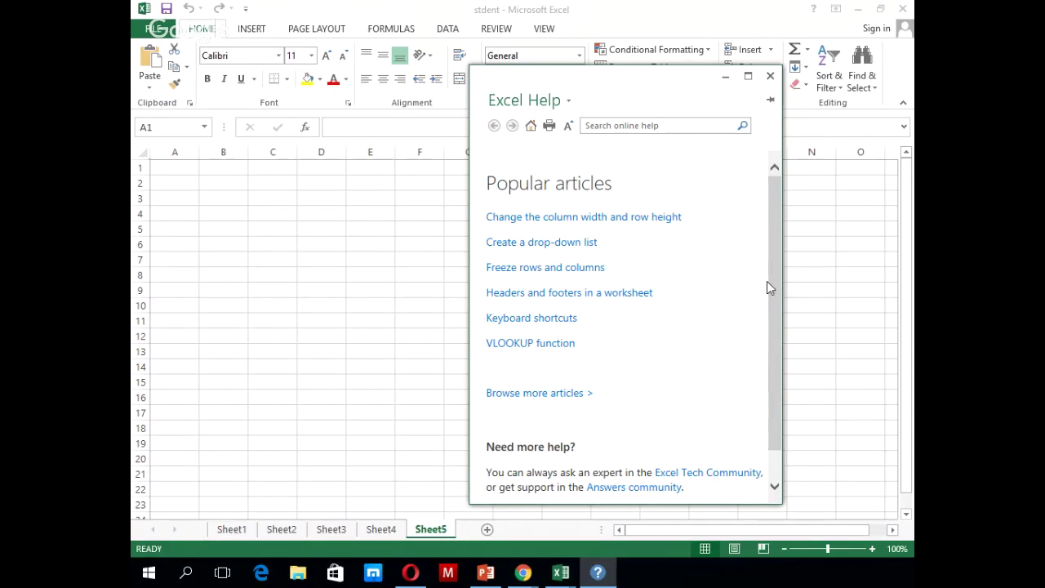
{"action": "left_click_drag", "start_coordinate": [771, 290], "coordinate": [768, 318]}
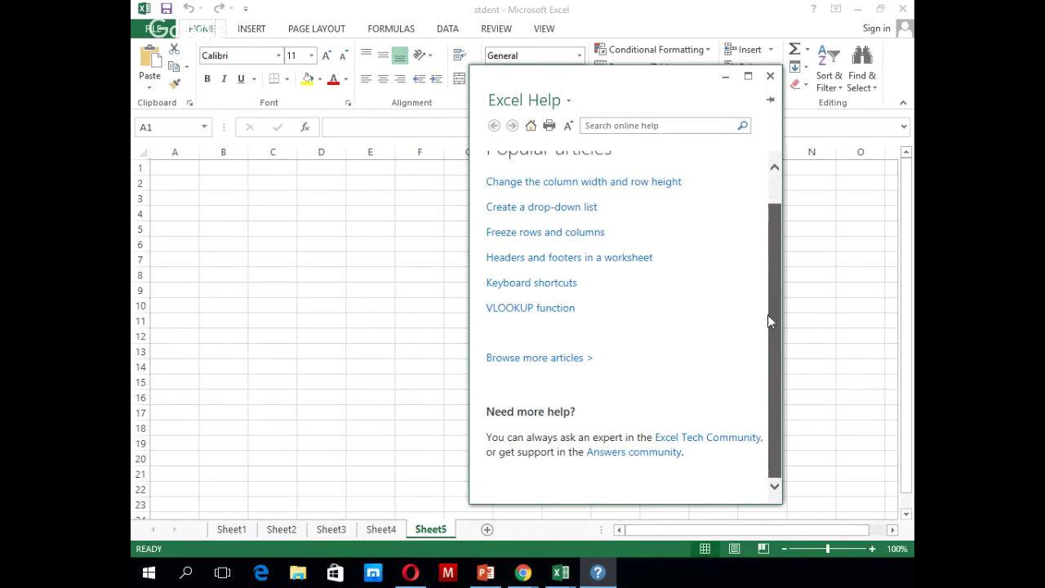
{"action": "left_click", "coordinate": [505, 361]}
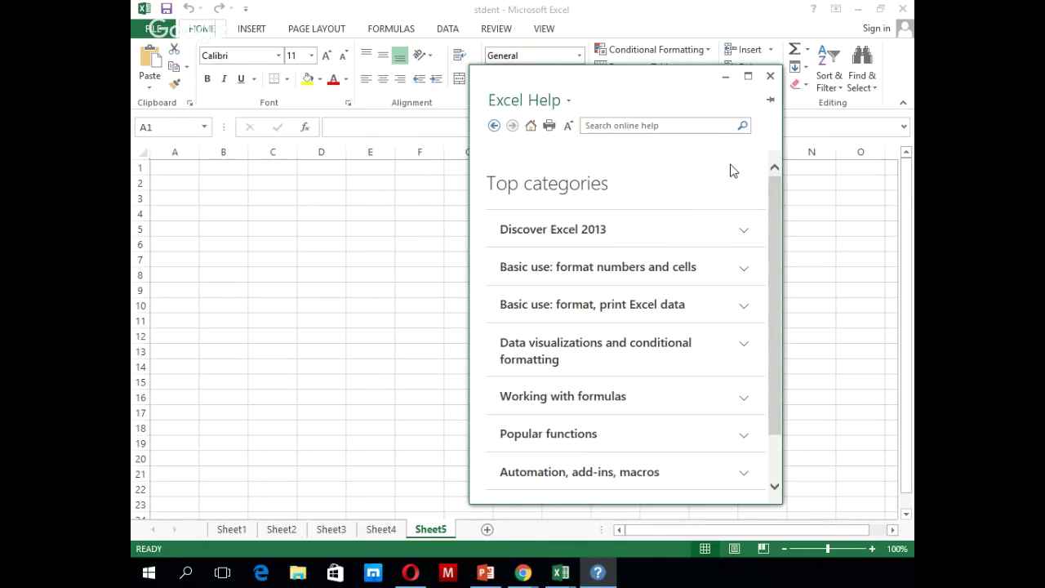
{"action": "left_click", "coordinate": [770, 77]}
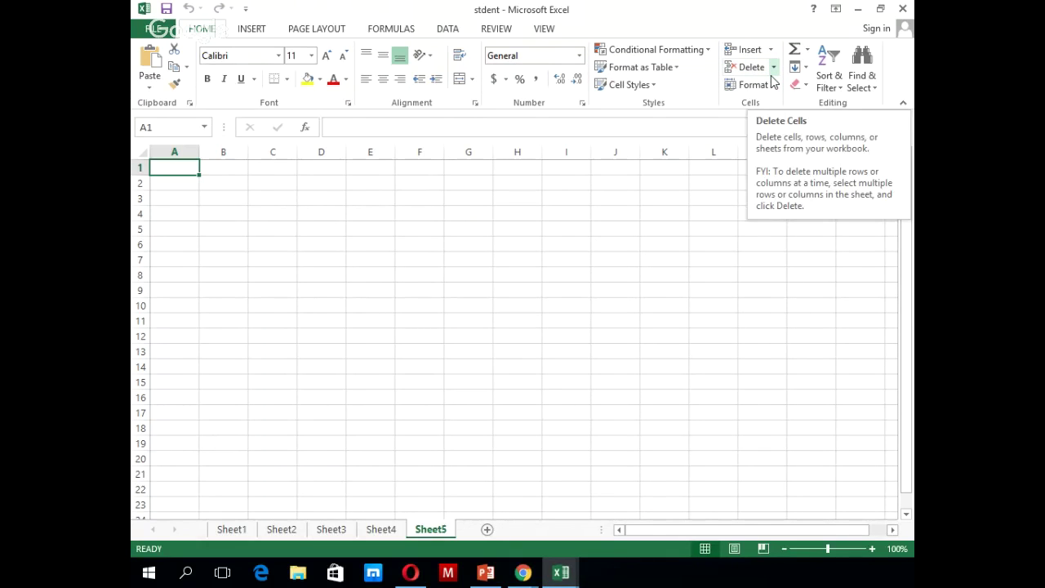